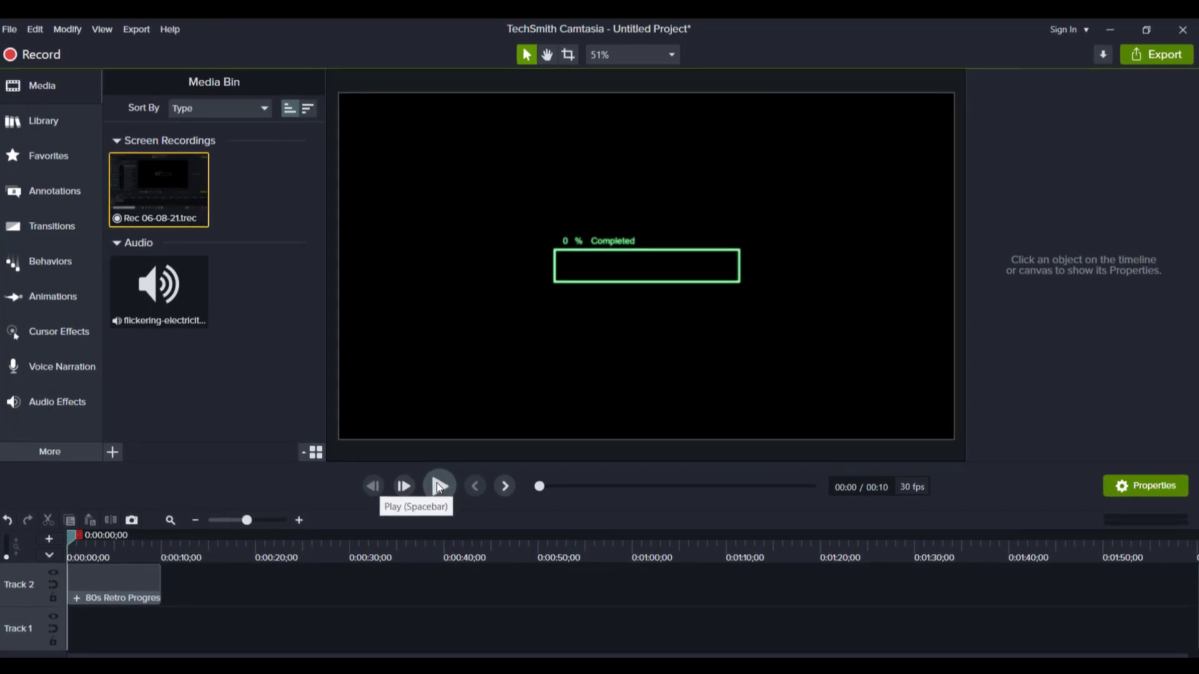
Play the green 80s Retro Progress Bar preview and pause it near 95 % Completed.
{"action": "left_click", "coordinate": [439, 486]}
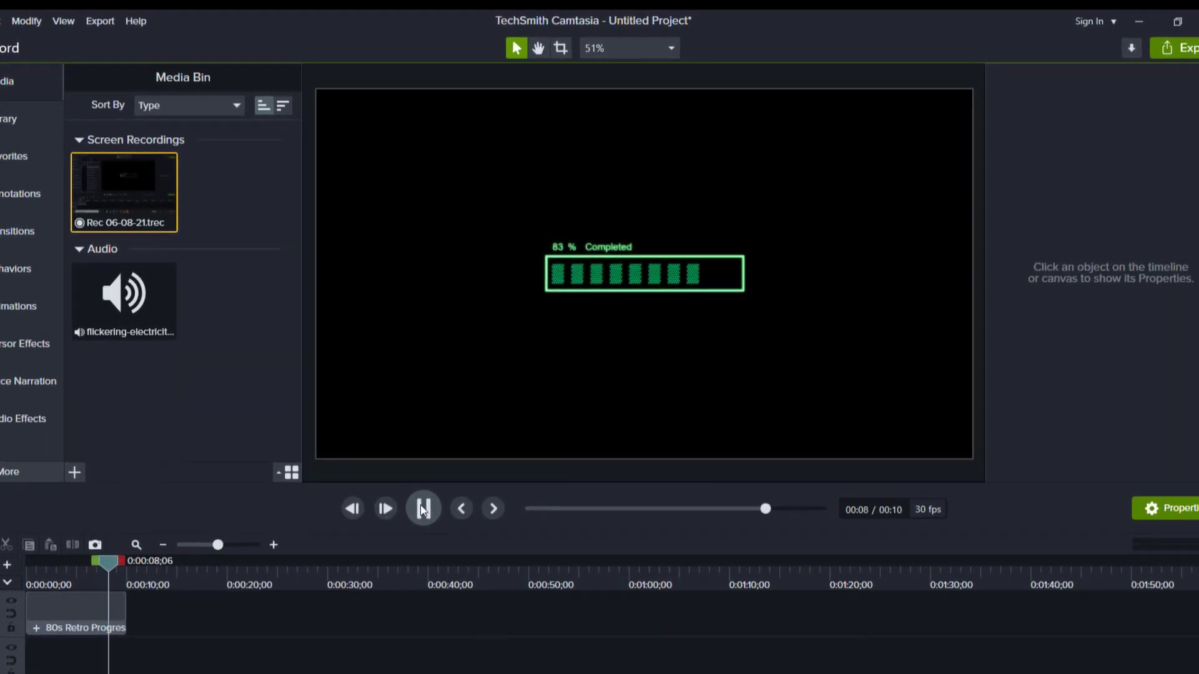
{"action": "left_click", "coordinate": [424, 505]}
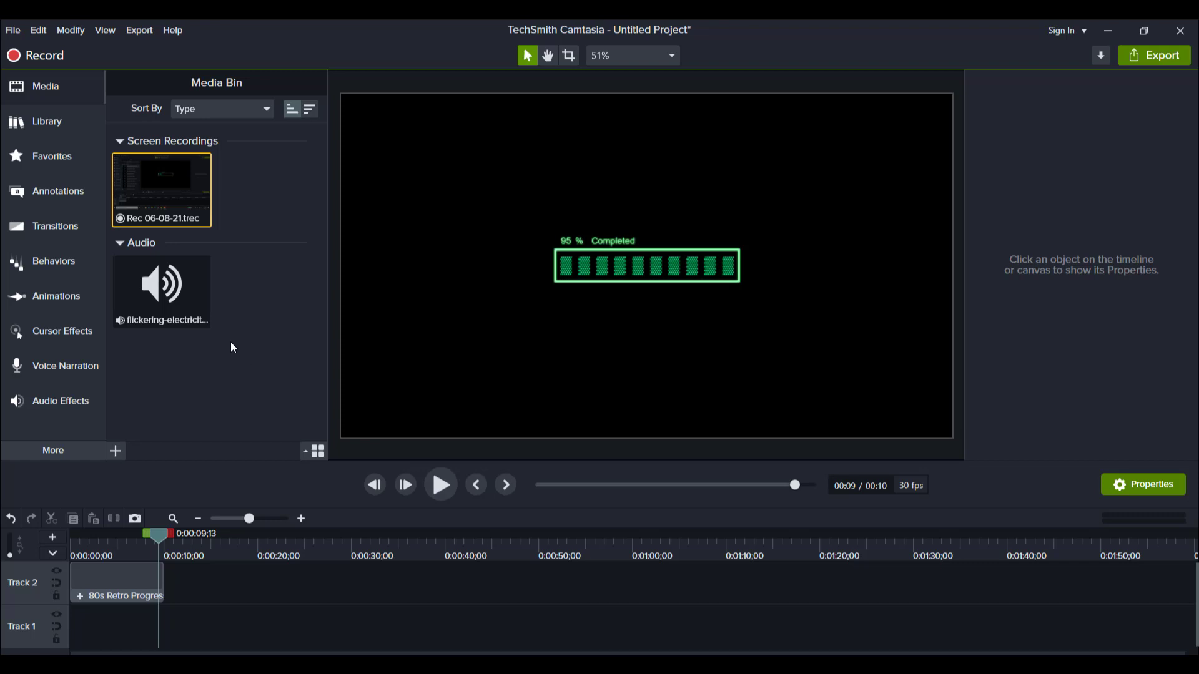
Use File > Library > Download More Assets to open the TechSmith Assets website.
{"action": "left_click", "coordinate": [13, 30]}
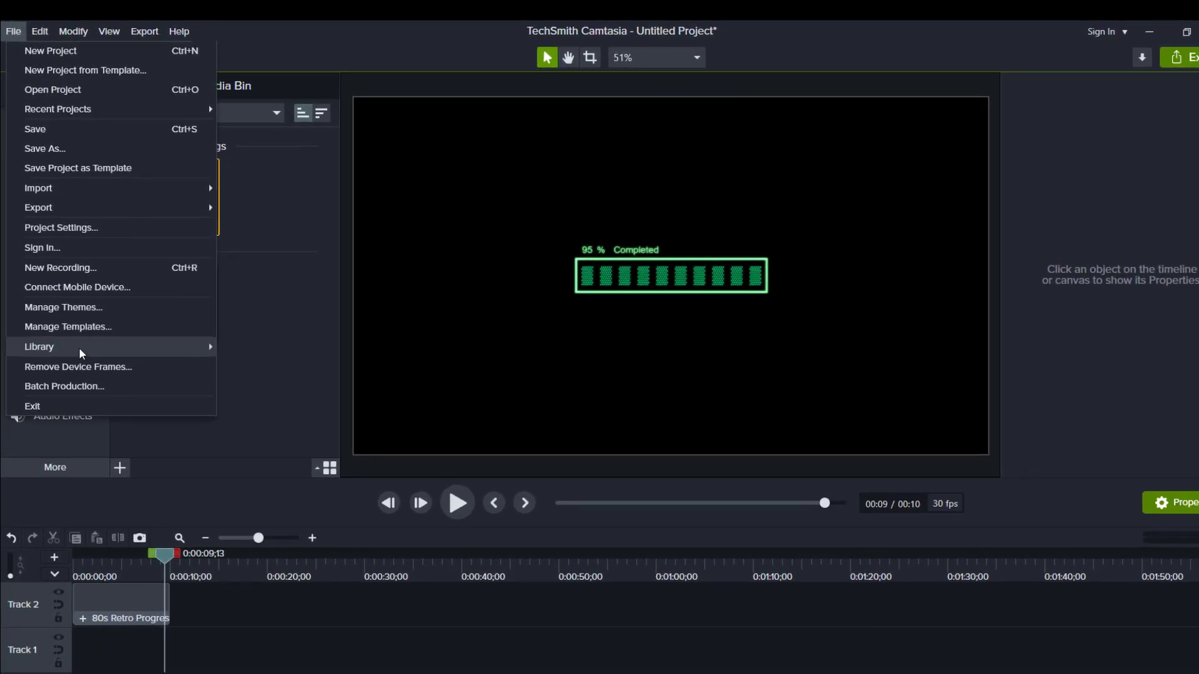
{"action": "mouse_move", "coordinate": [80, 351]}
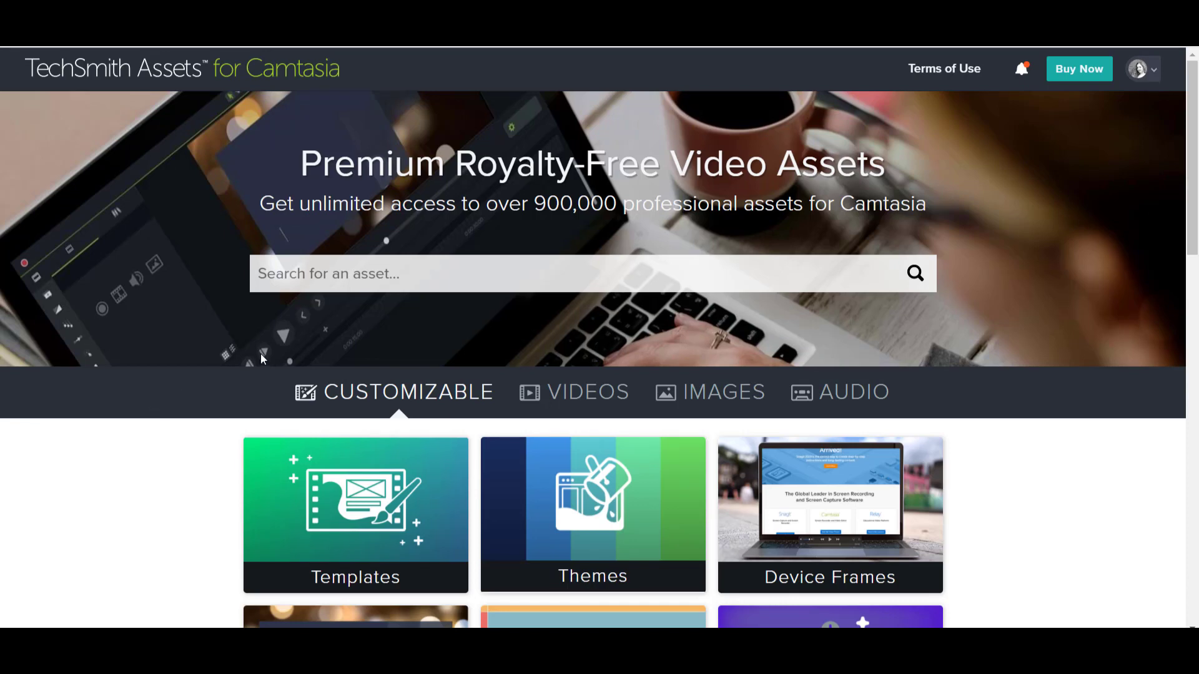
Scroll the Customizable tab and open the Motion Graphics asset category.
{"action": "scroll", "coordinate": [332, 402], "scroll_direction": "down", "scroll_amount": 3}
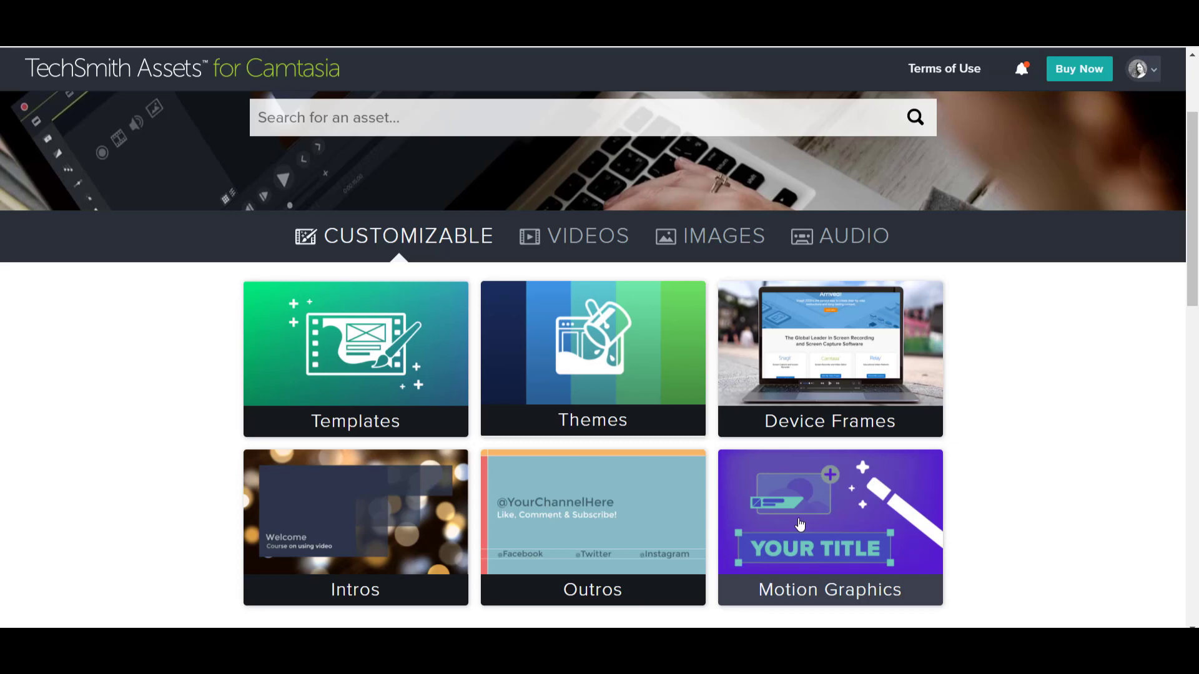
{"action": "left_click", "coordinate": [800, 524]}
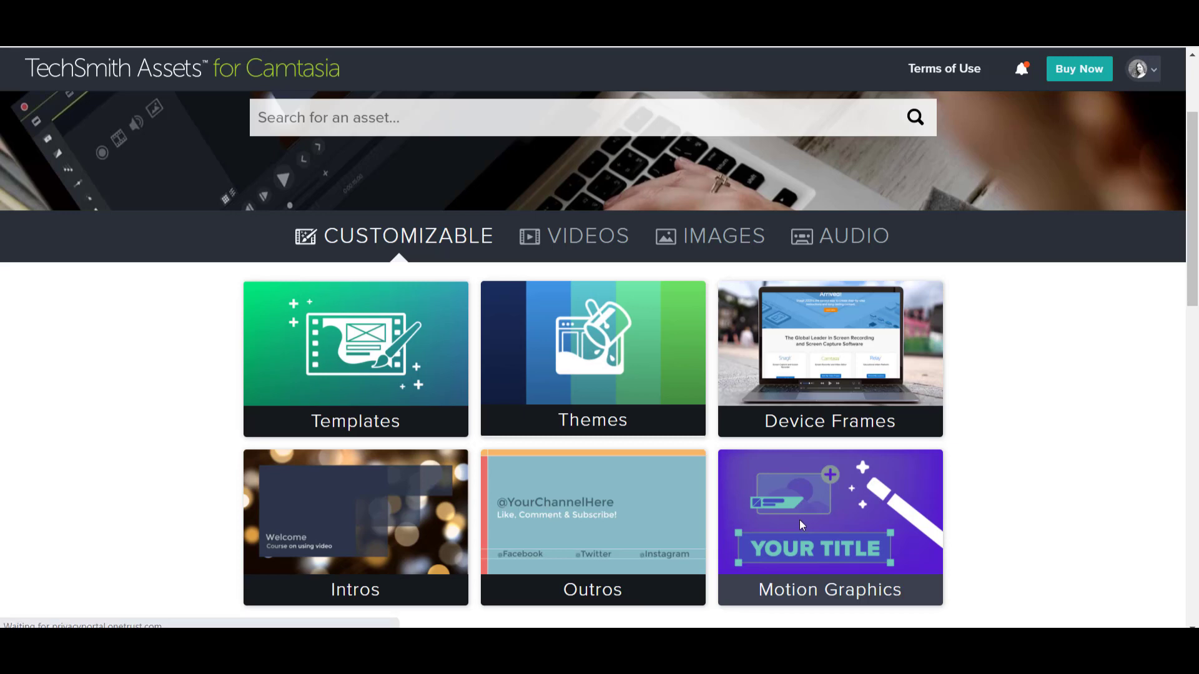
{"action": "mouse_move", "coordinate": [962, 317]}
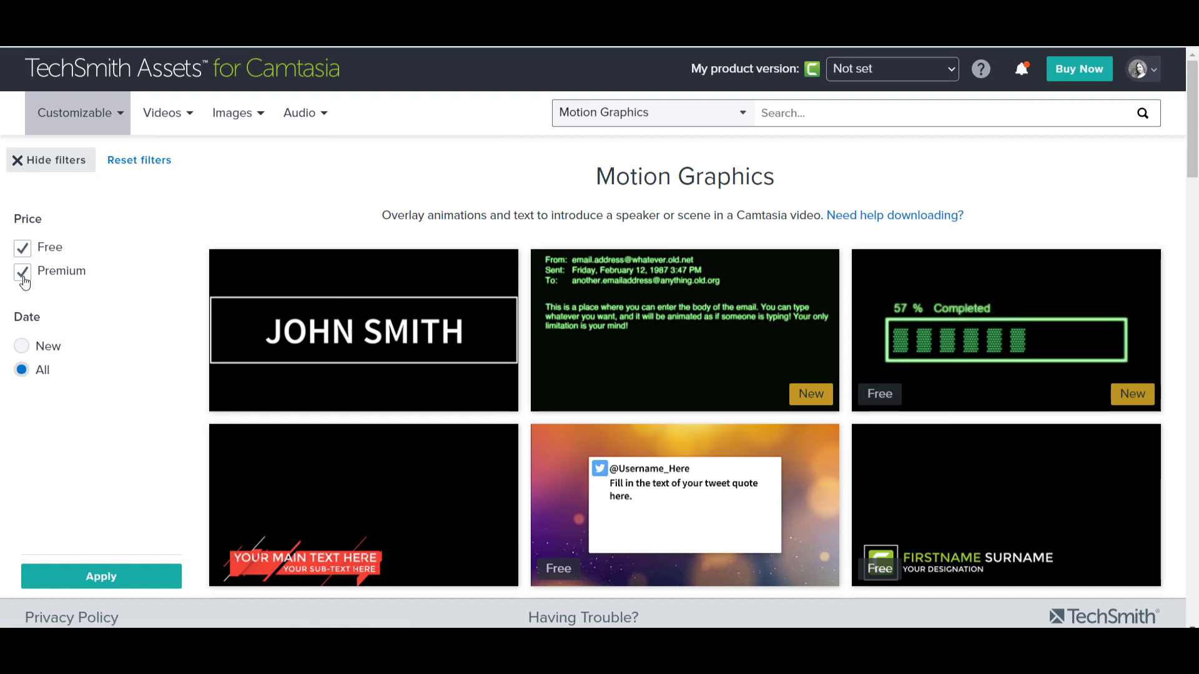
Hide Premium assets and download the free 80s Retro Progress Bar as a .libzip file.
{"action": "left_click", "coordinate": [23, 275]}
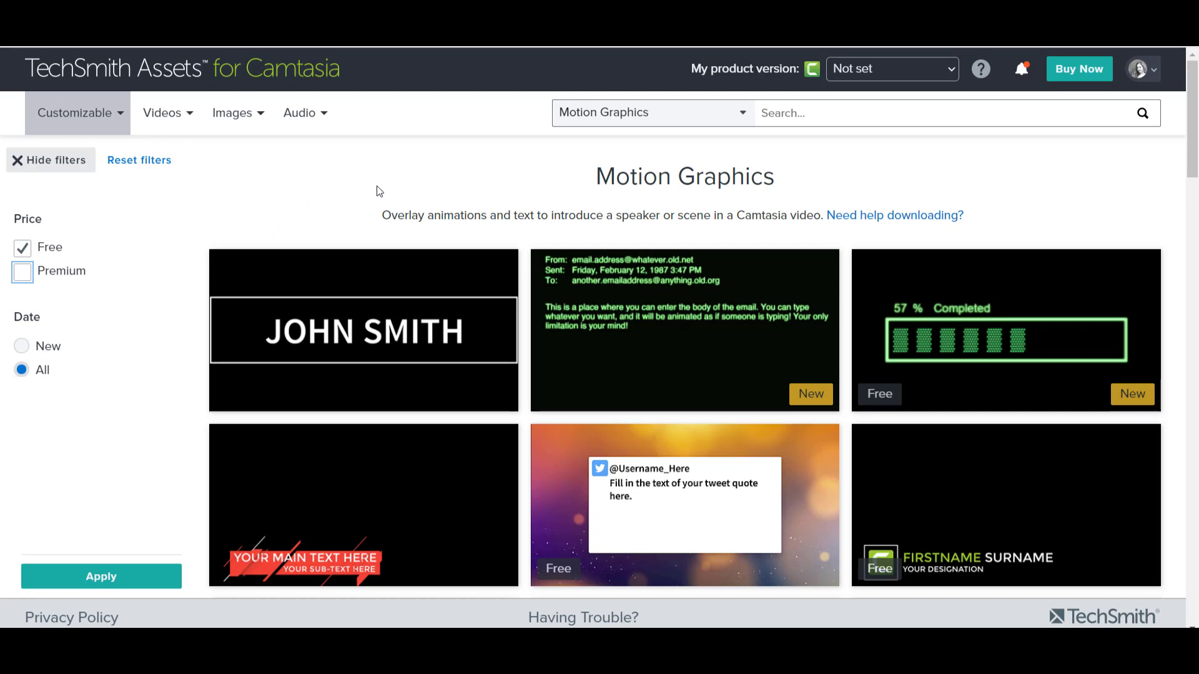
{"action": "scroll", "coordinate": [447, 233], "scroll_direction": "down", "scroll_amount": 5}
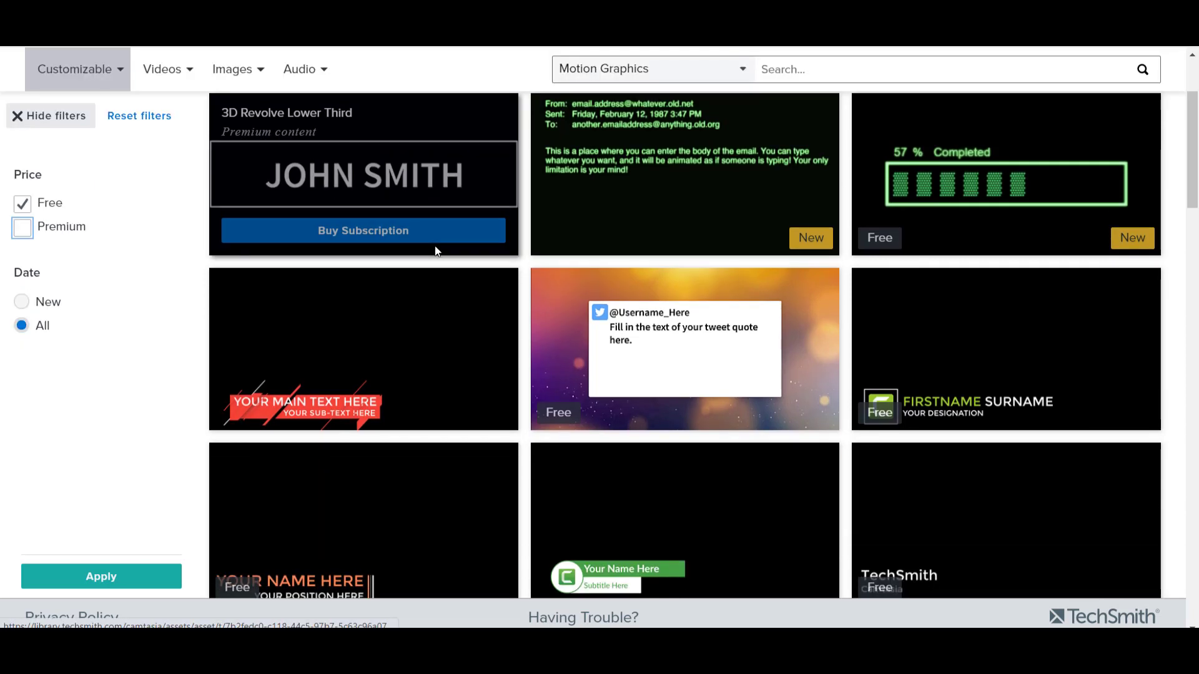
{"action": "scroll", "coordinate": [457, 293], "scroll_direction": "down", "scroll_amount": 7}
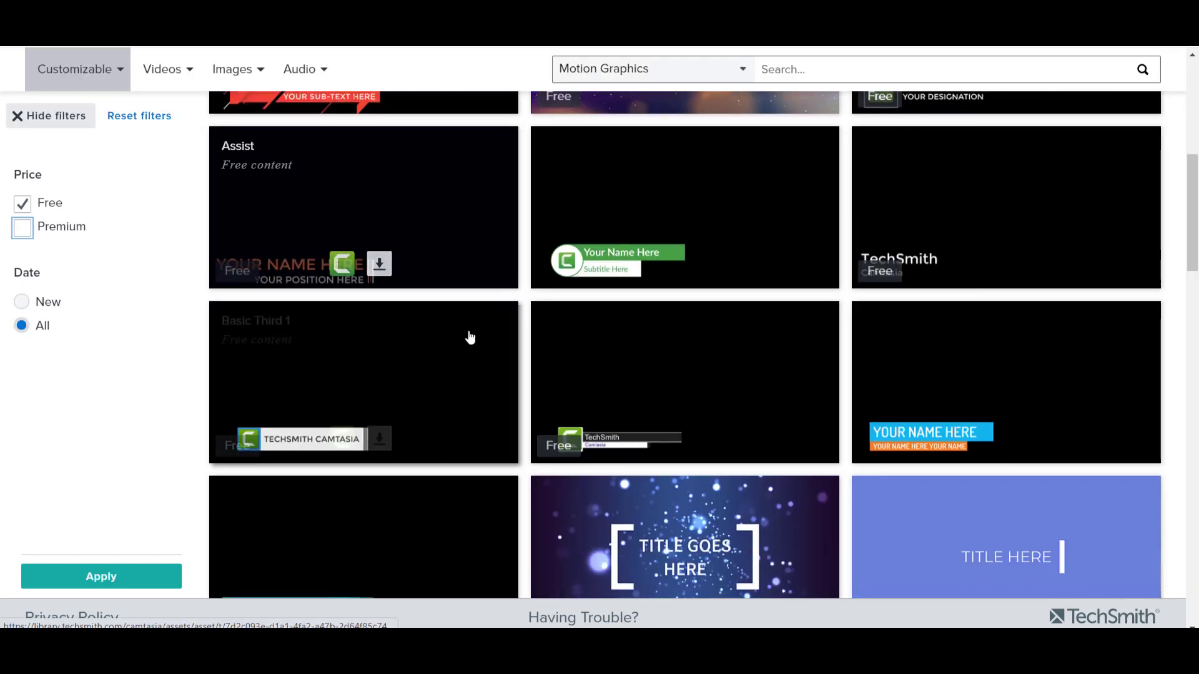
{"action": "scroll", "coordinate": [469, 337], "scroll_direction": "down", "scroll_amount": 2}
{"action": "scroll", "coordinate": [470, 337], "scroll_direction": "up", "scroll_amount": 9}
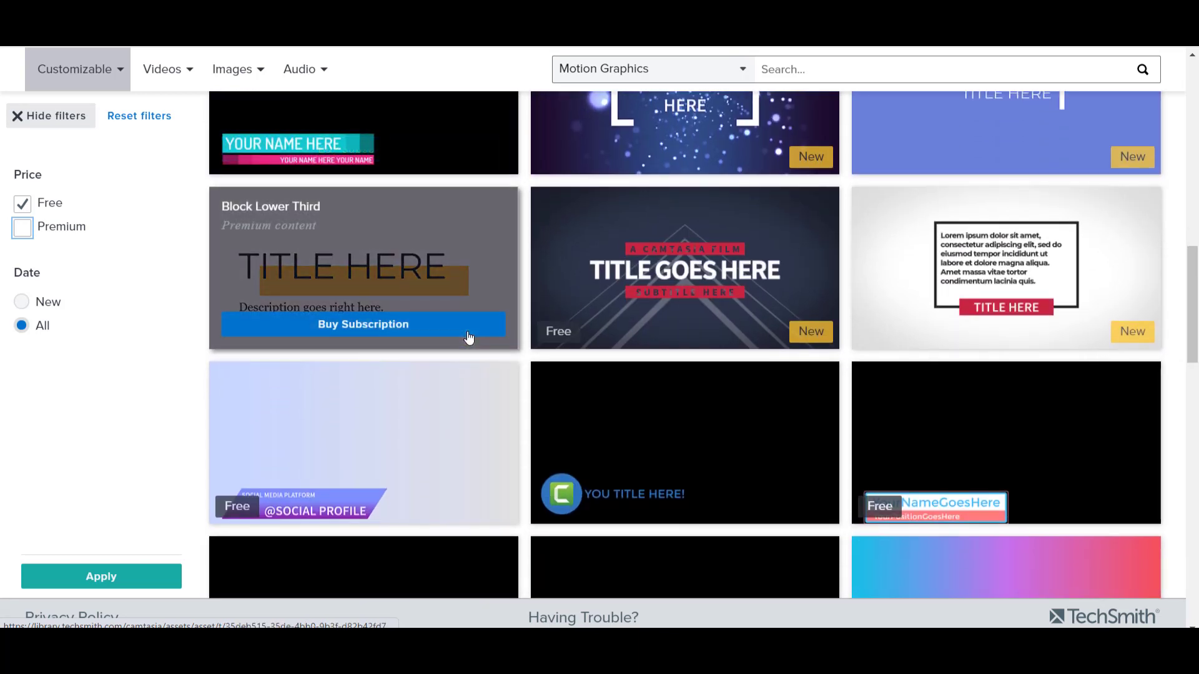
{"action": "scroll", "coordinate": [469, 337], "scroll_direction": "up", "scroll_amount": 4}
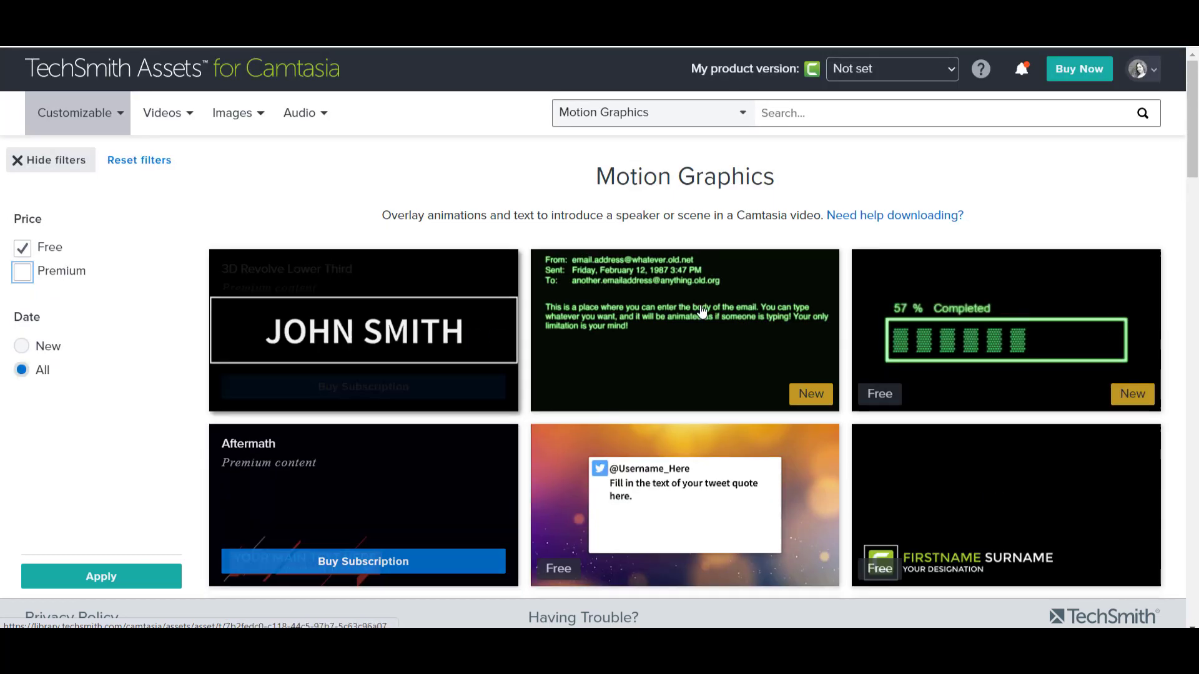
{"action": "mouse_move", "coordinate": [990, 347]}
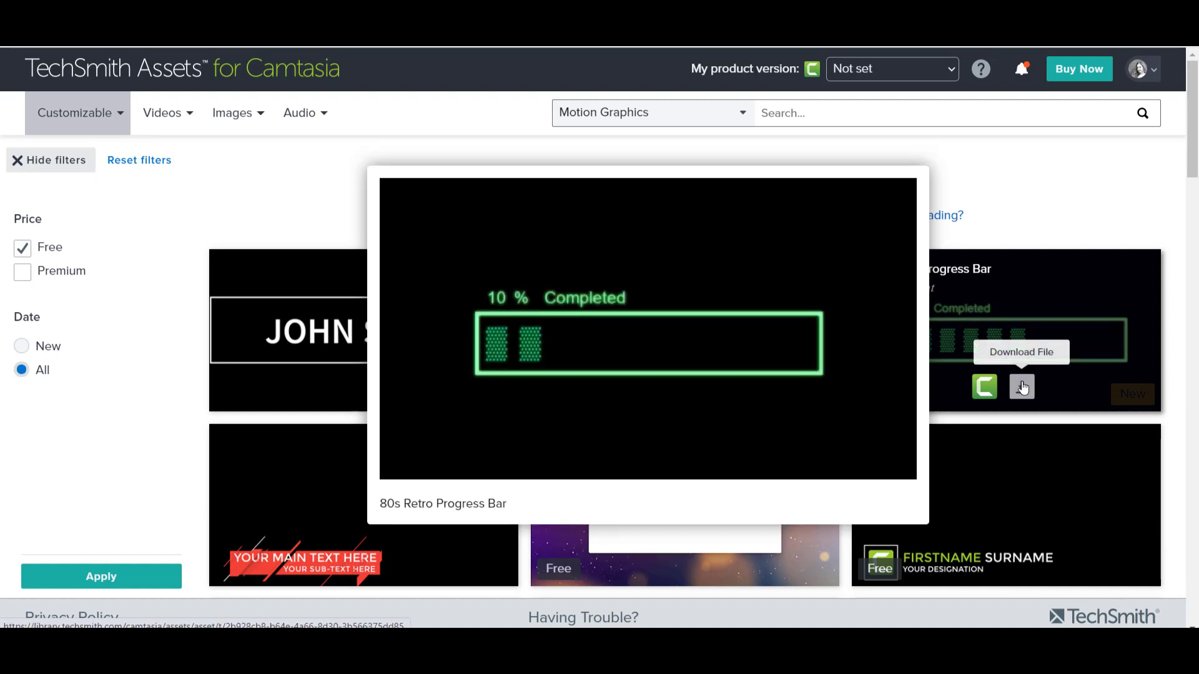
{"action": "left_click", "coordinate": [1023, 388]}
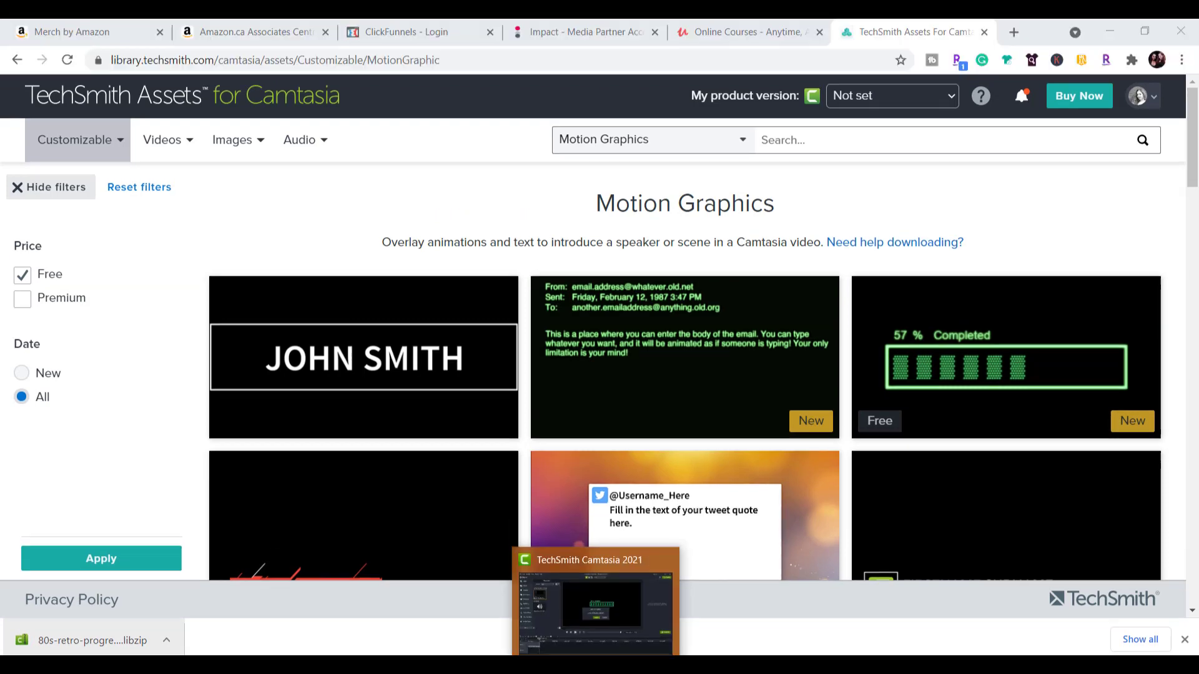
Open the downloaded libzip in Camtasia, then cancel the Import to Library prompt.
{"action": "left_click", "coordinate": [599, 578]}
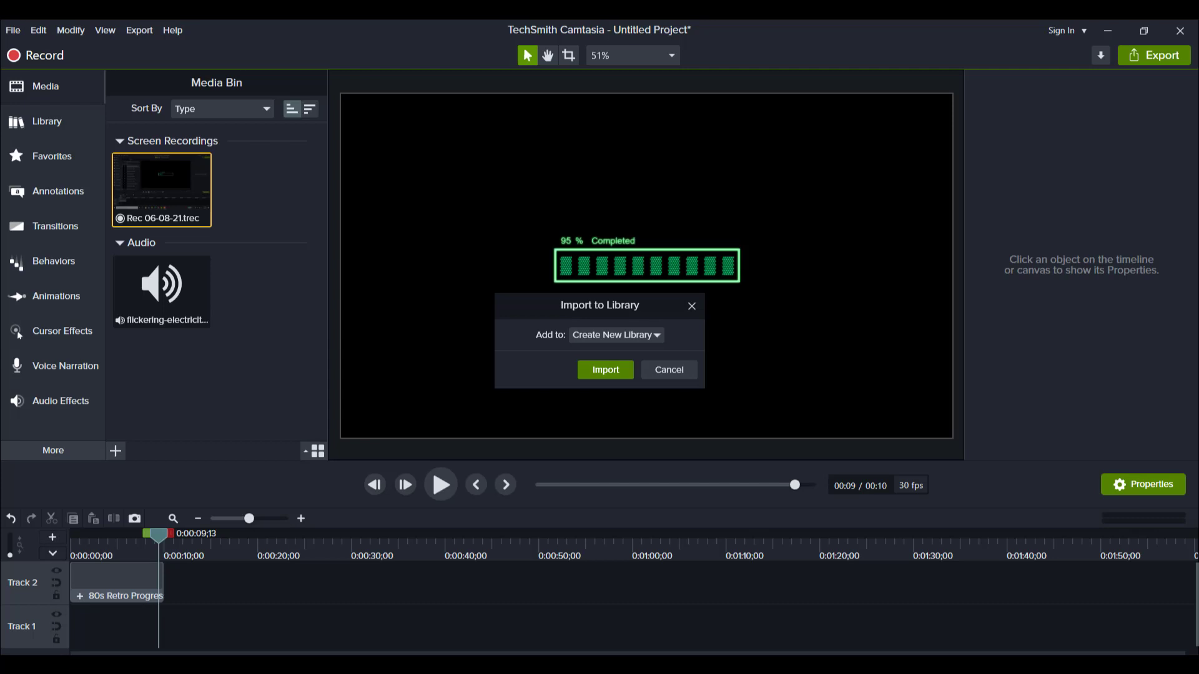
{"action": "left_click", "coordinate": [611, 337]}
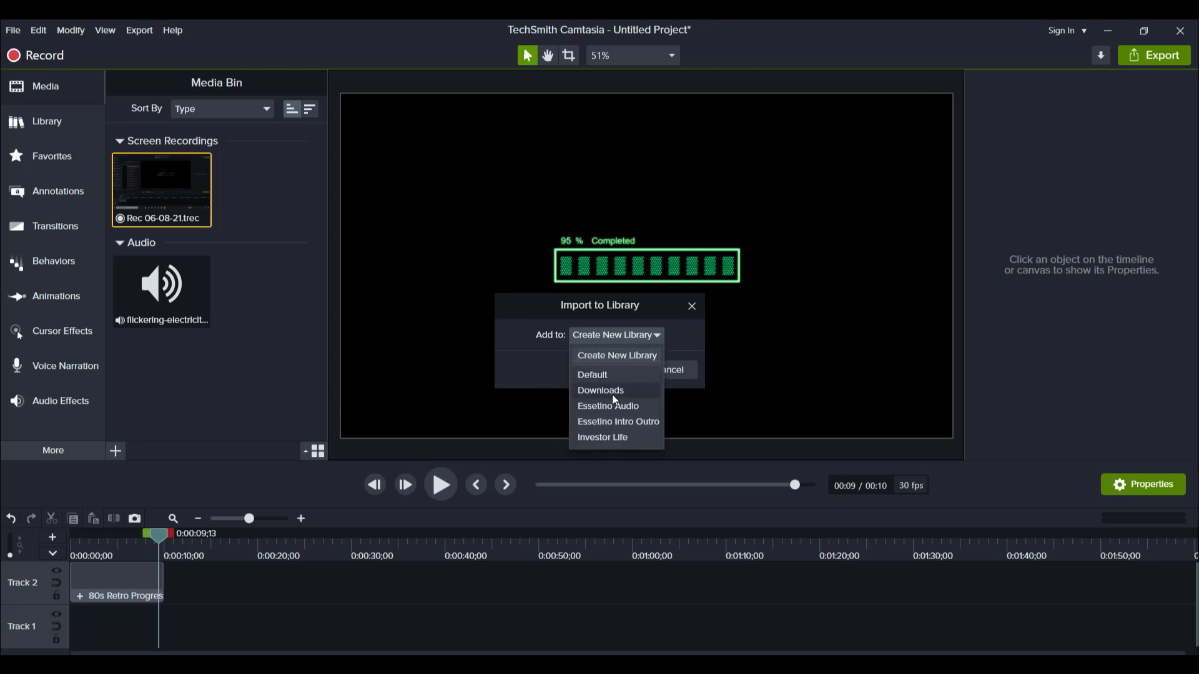
{"action": "left_click", "coordinate": [684, 336]}
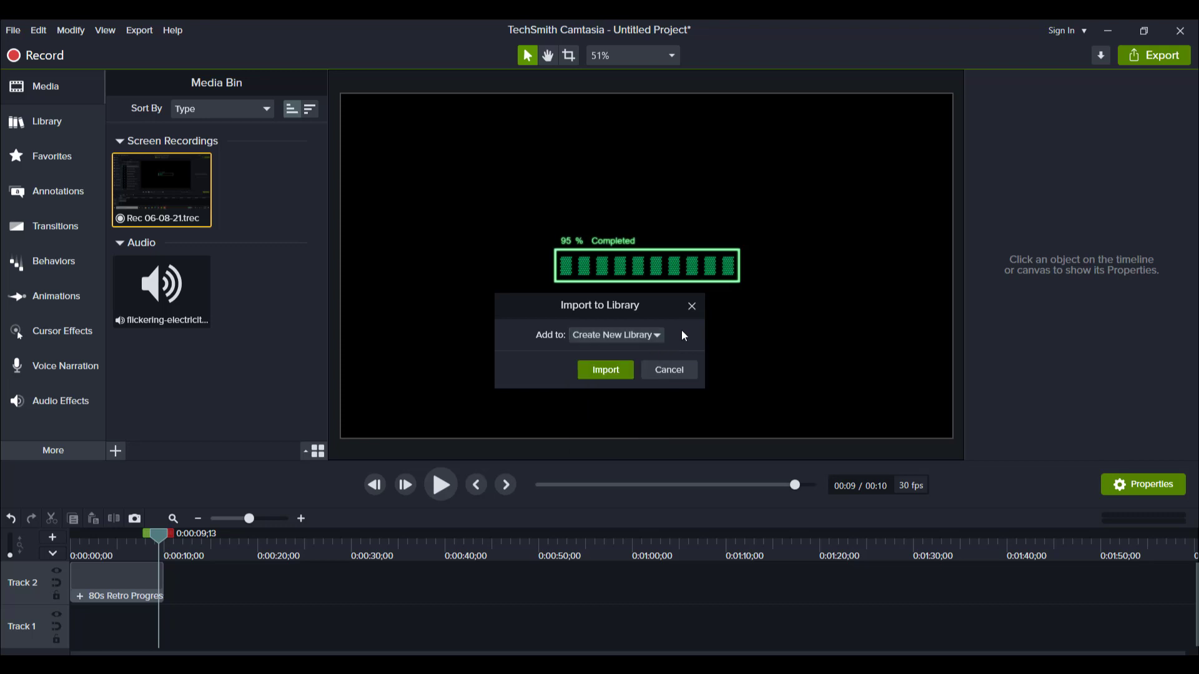
{"action": "left_click", "coordinate": [684, 373]}
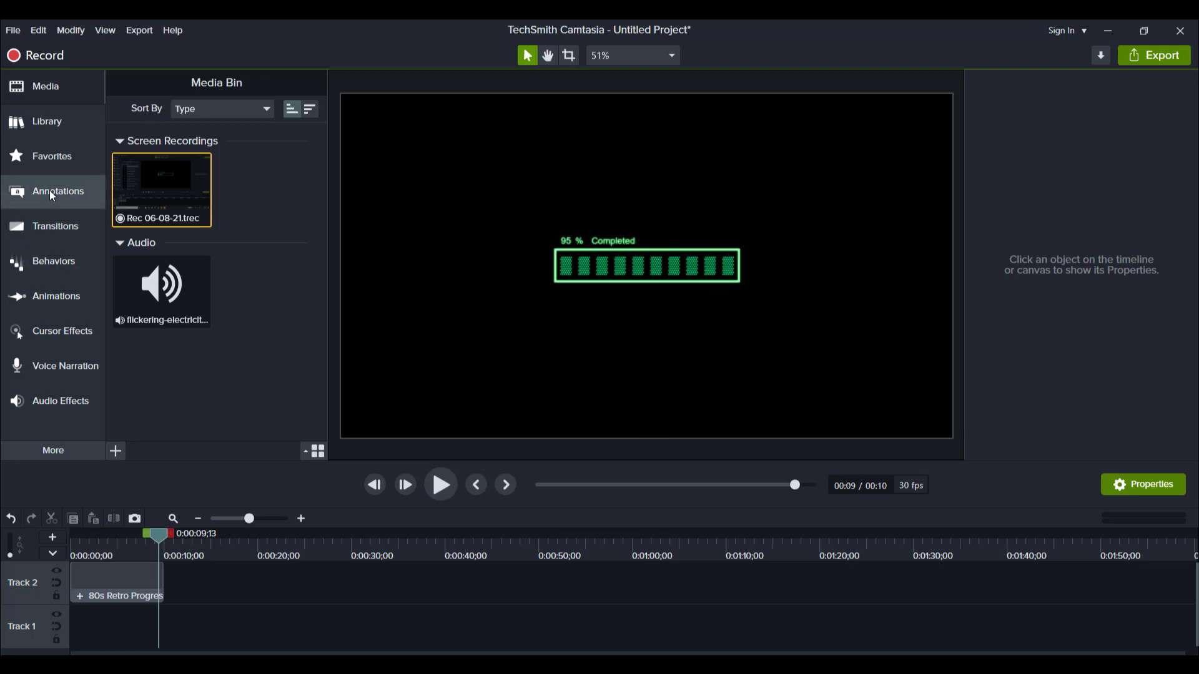
Show the Essetino Intro Outro library in the Library panel.
{"action": "left_click", "coordinate": [29, 130]}
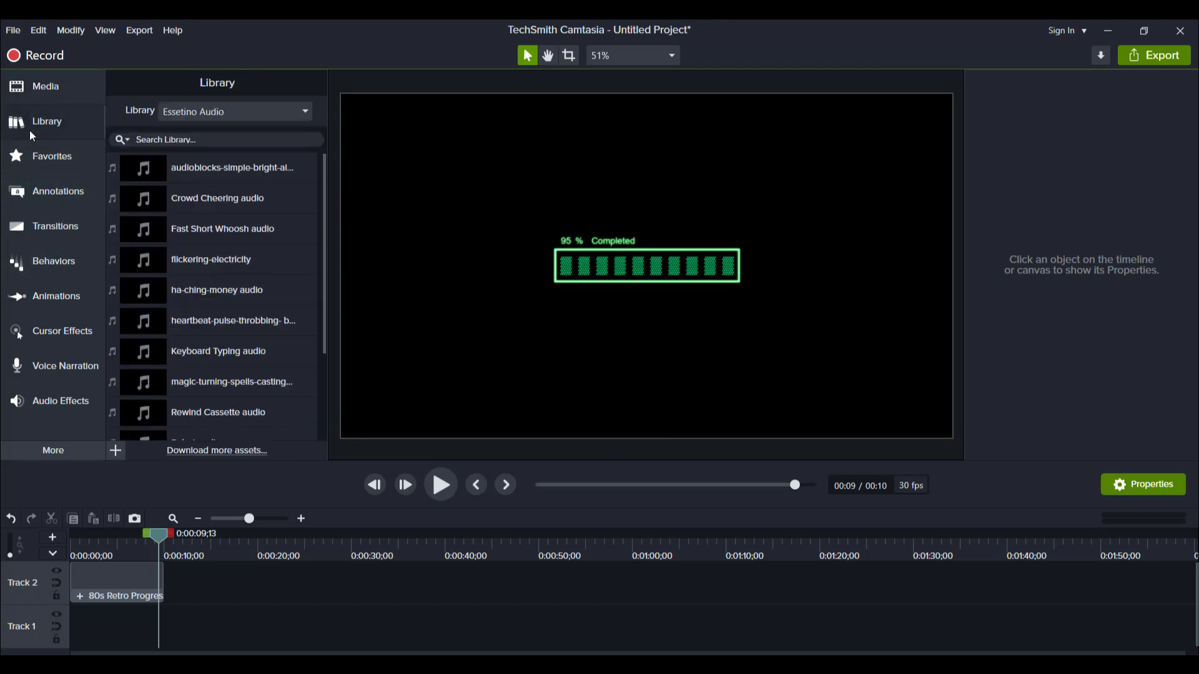
{"action": "left_click", "coordinate": [181, 114]}
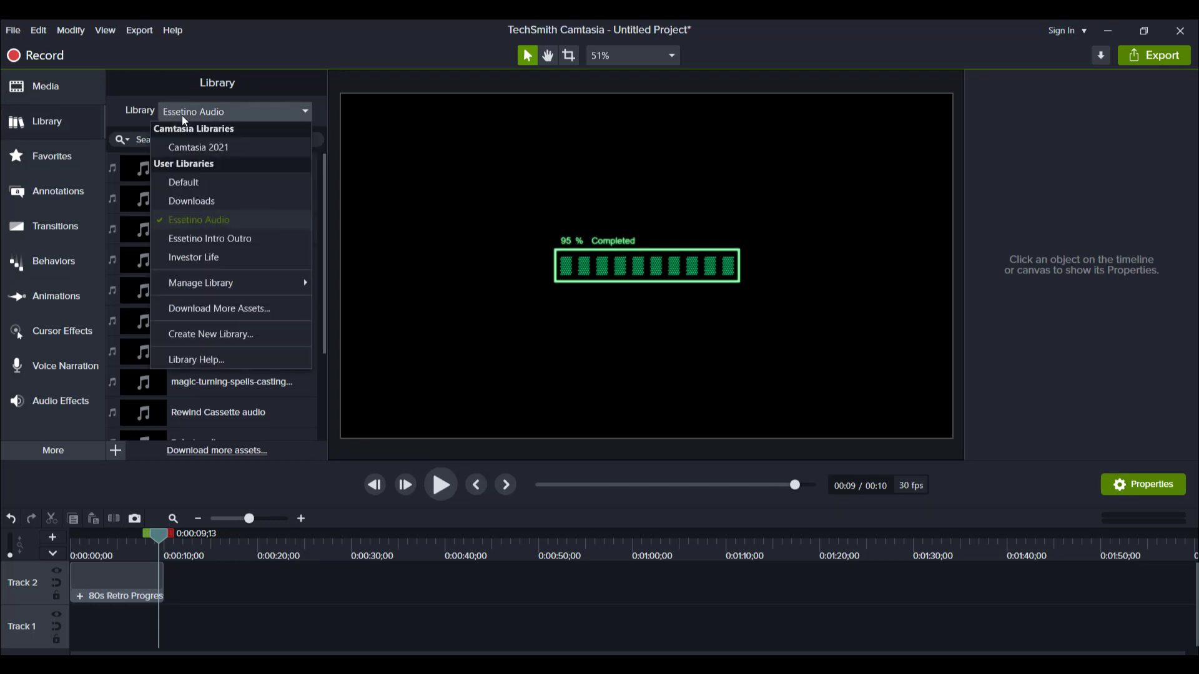
{"action": "left_click", "coordinate": [197, 247]}
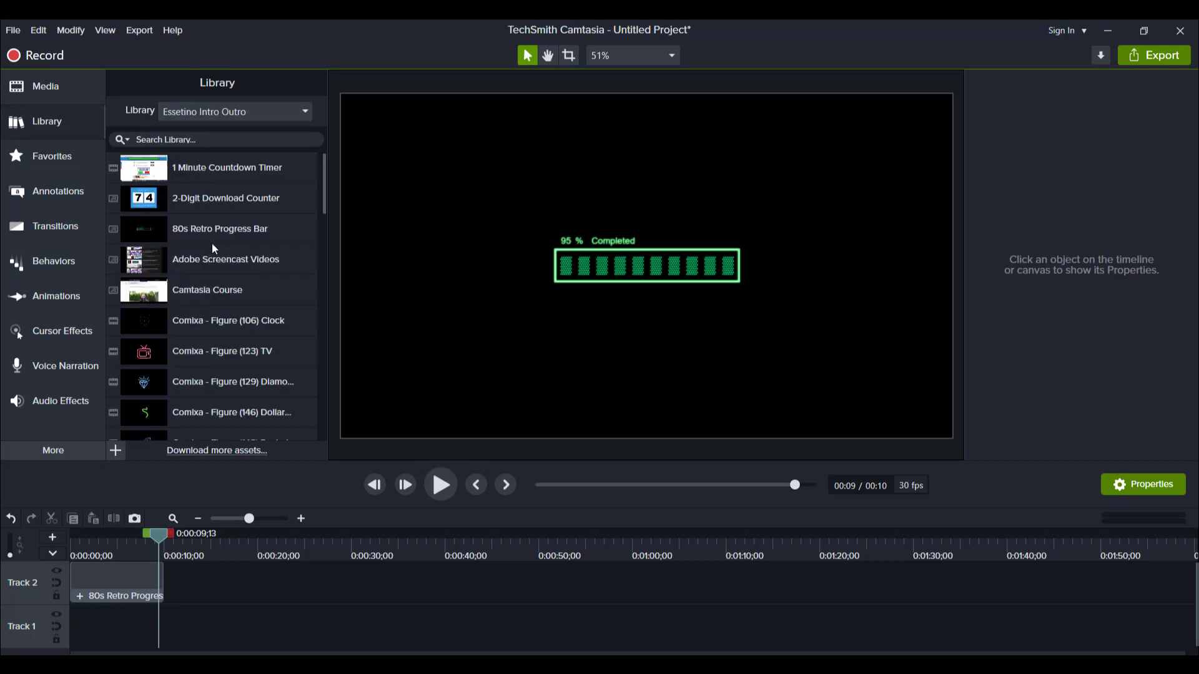
Pick the 80s Retro Progress Bar, move the playhead to 0:00:02;08 and select its Track 2 clip.
{"action": "left_click", "coordinate": [185, 227]}
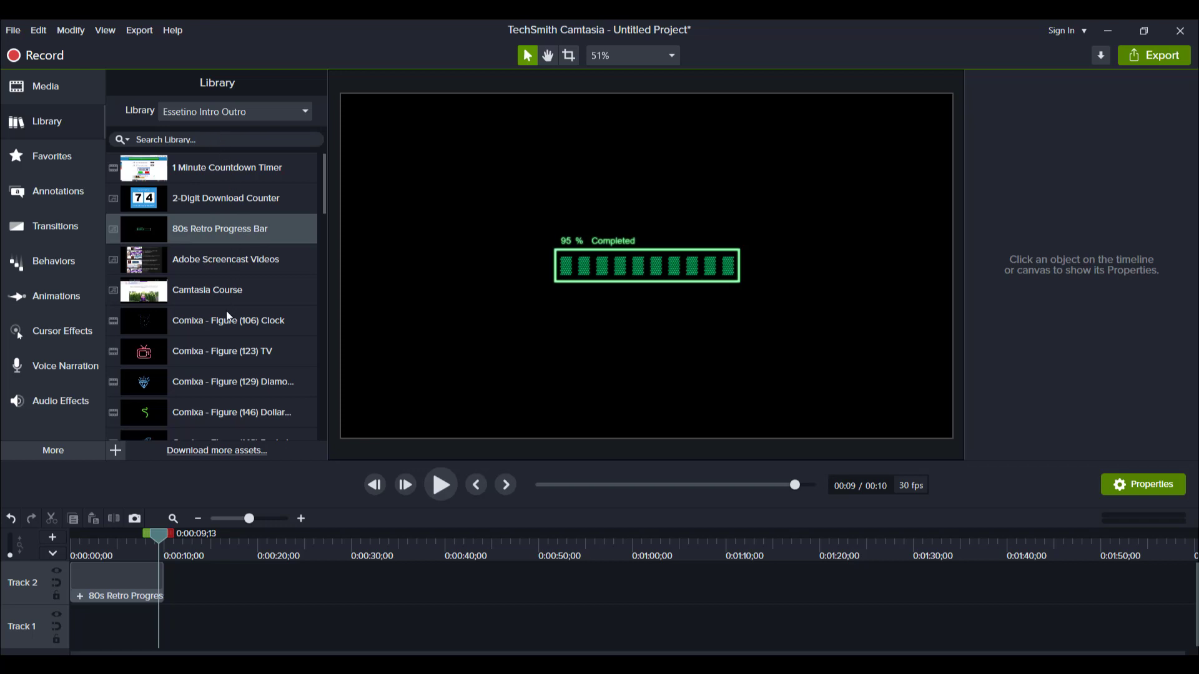
{"action": "left_click", "coordinate": [92, 550]}
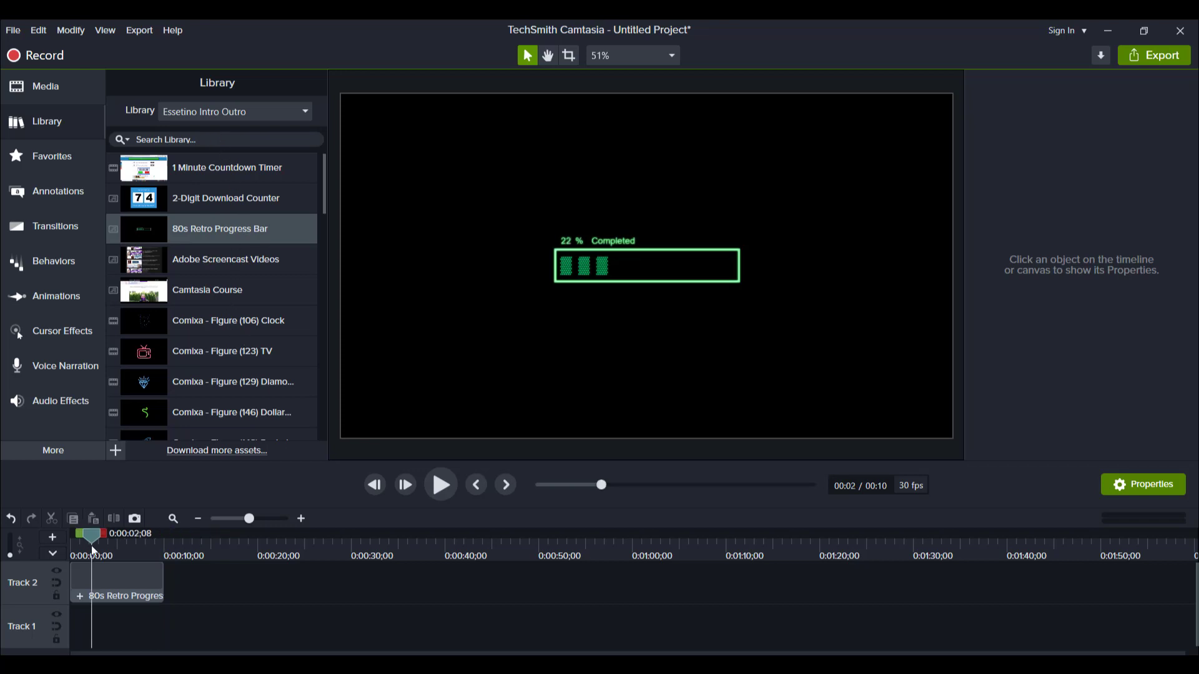
{"action": "left_click", "coordinate": [104, 579]}
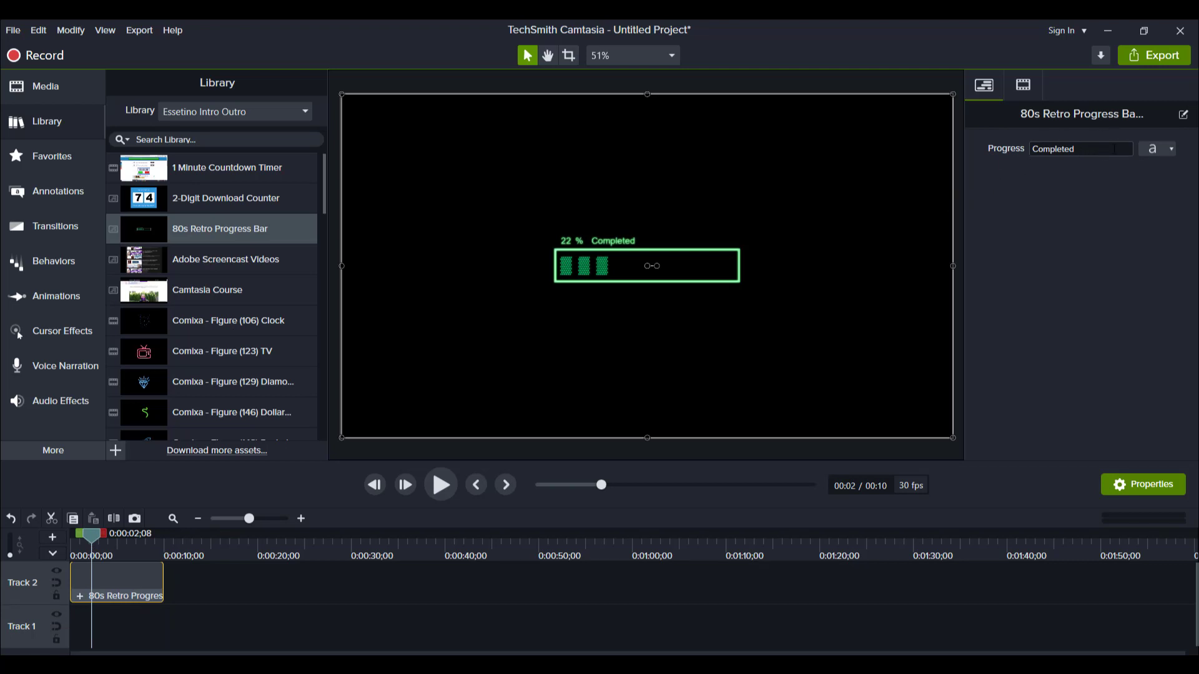
Replace the progress label text 'Completed' with 'Downloading', keeping it left-aligned.
{"action": "left_click", "coordinate": [1165, 154]}
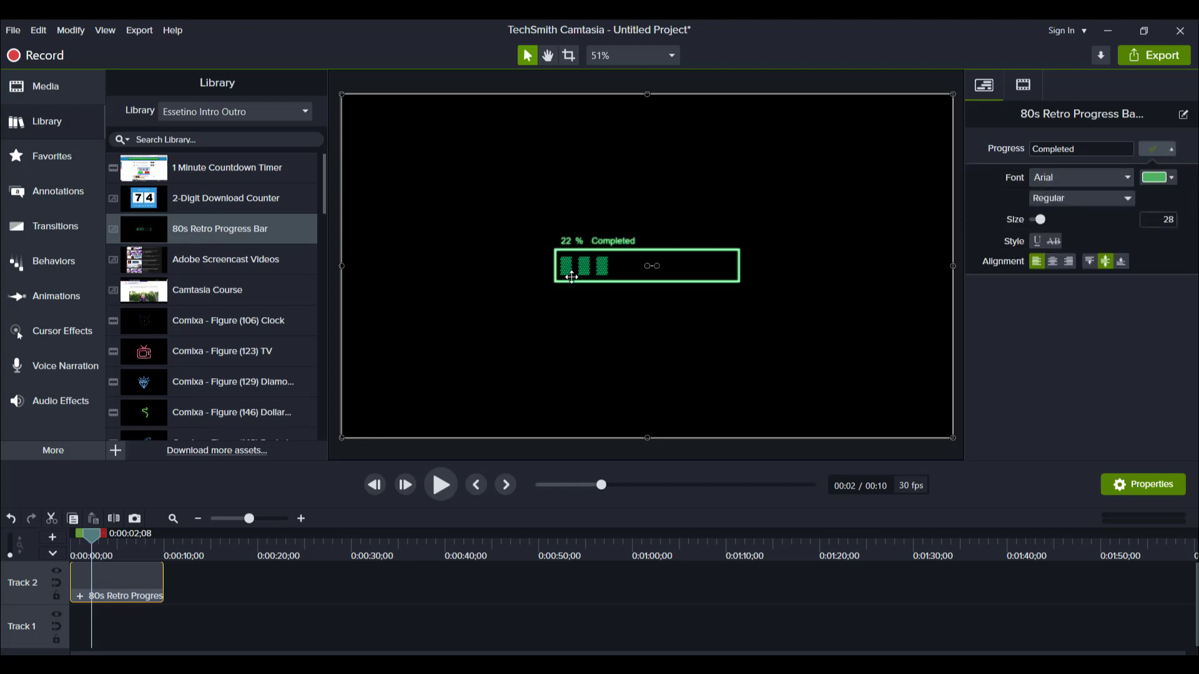
{"action": "double_click", "coordinate": [1080, 149]}
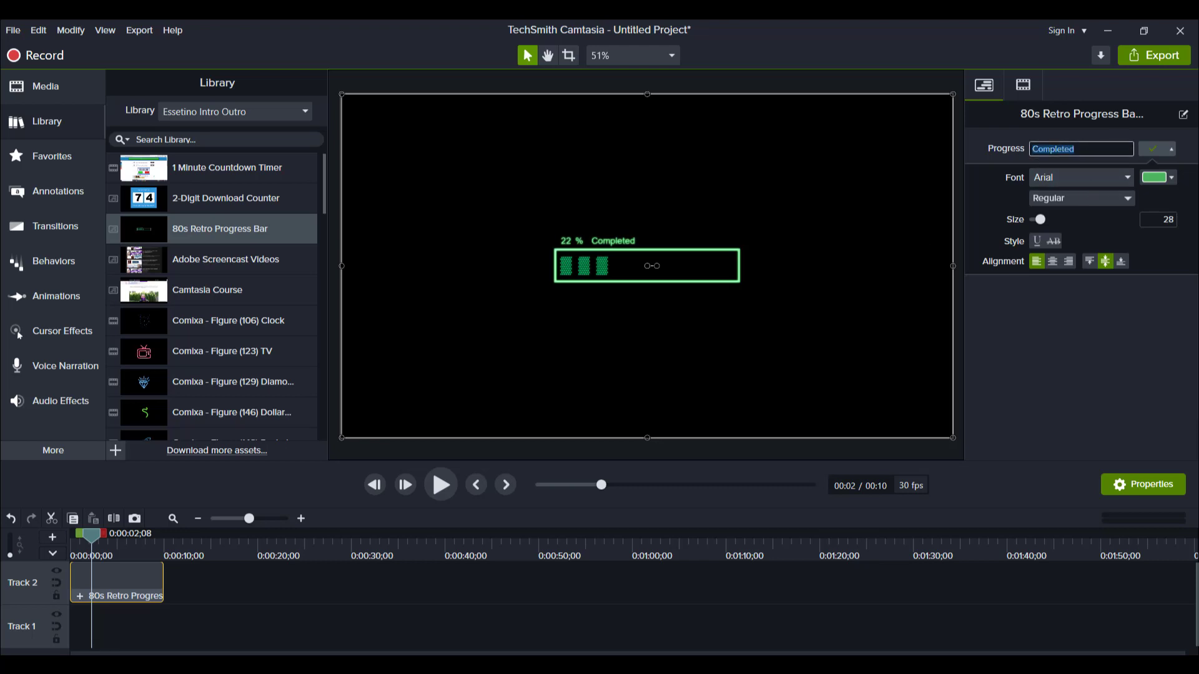
{"action": "type", "text": "Downloading"}
{"action": "key", "text": "Return"}
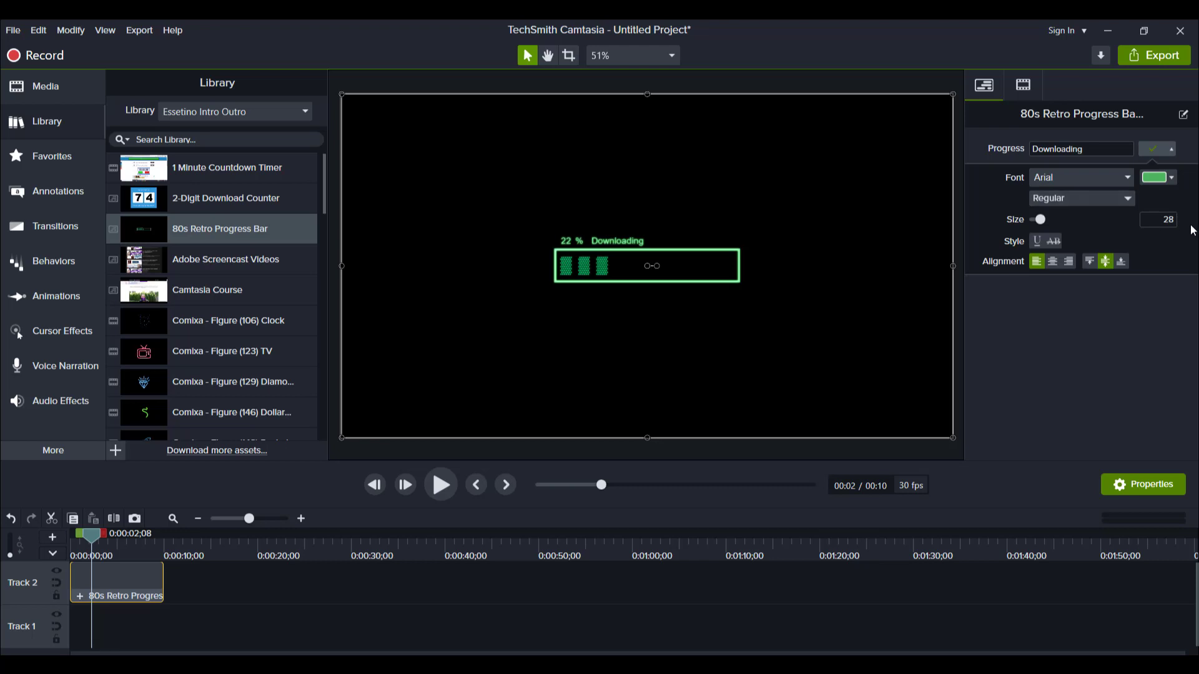
{"action": "left_click", "coordinate": [1037, 261]}
Deselect the clip and preview the progress bar to check the Downloading label.
{"action": "key", "text": "Escape"}
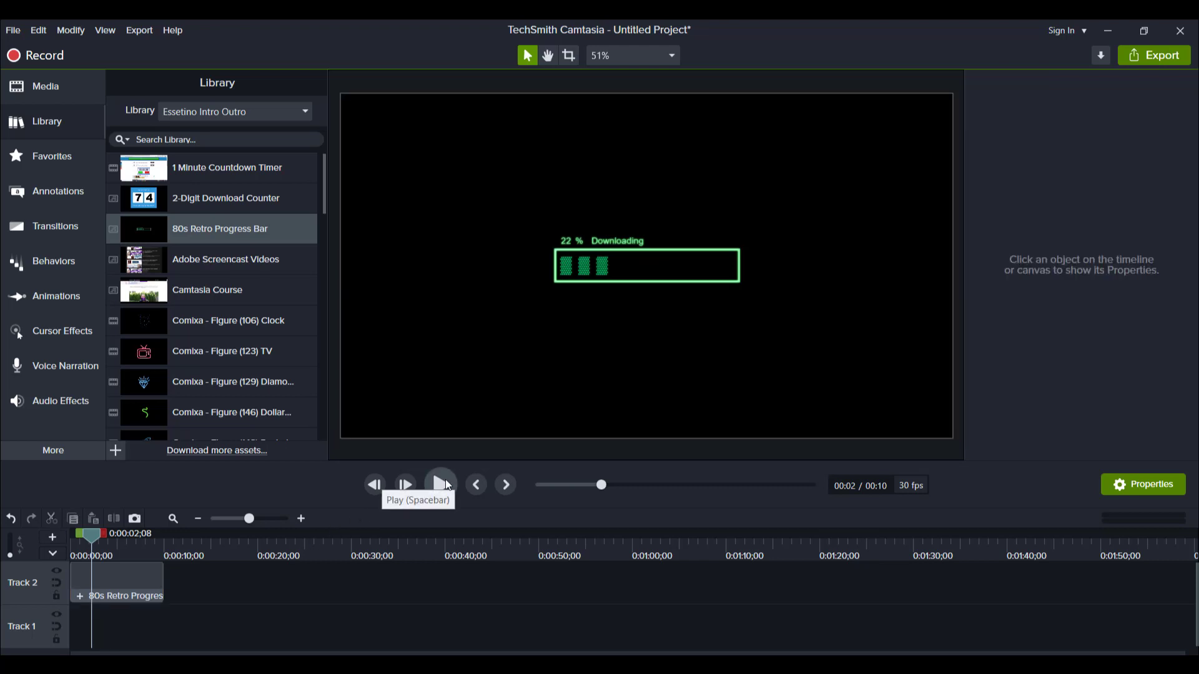
{"action": "left_click", "coordinate": [441, 485]}
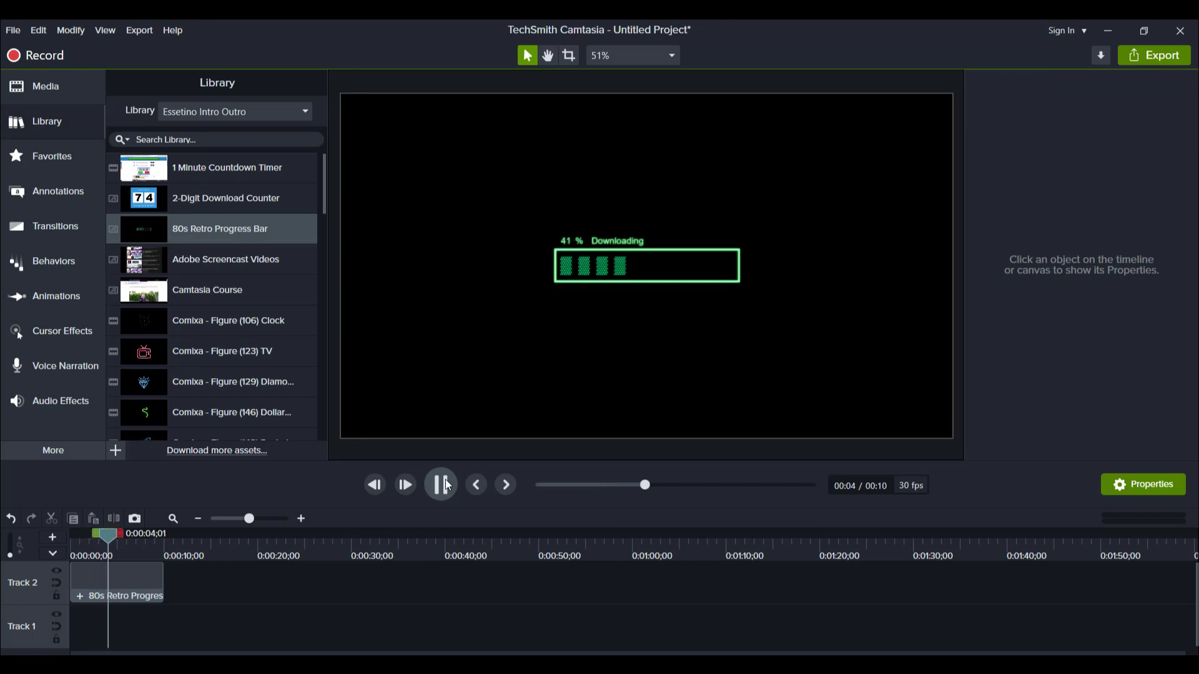
{"action": "left_click", "coordinate": [442, 485]}
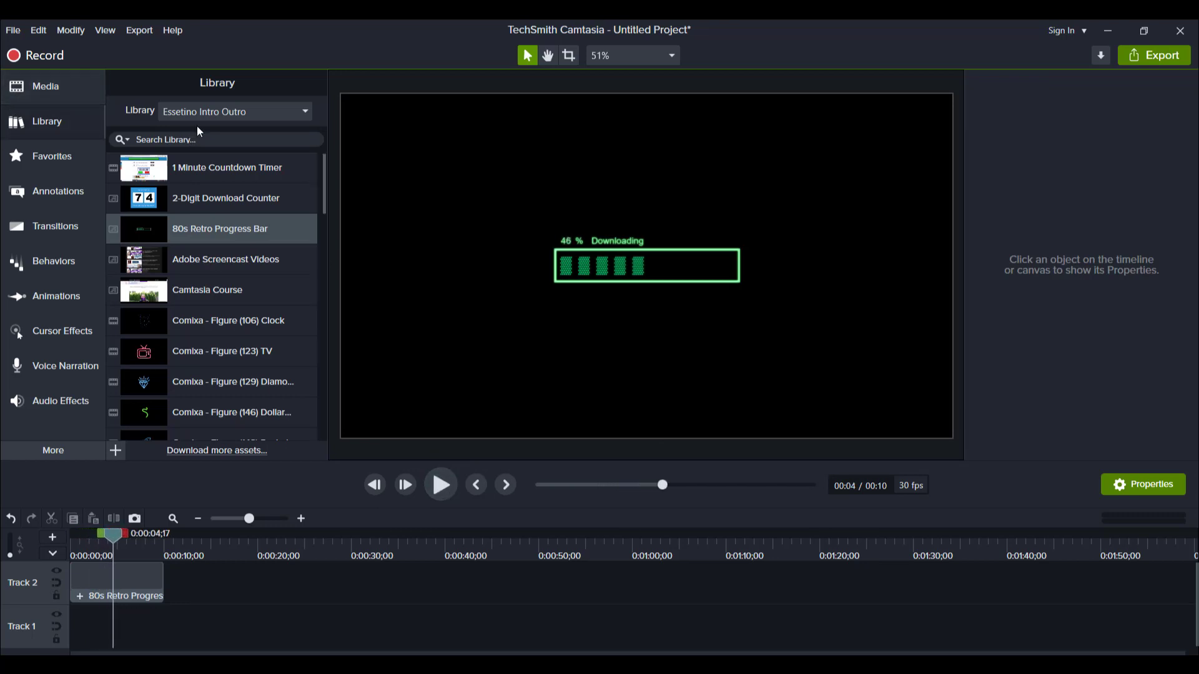
Switch to the Essetino Audio library and place several audioblocks clips on a new Track 3.
{"action": "left_click", "coordinate": [214, 111]}
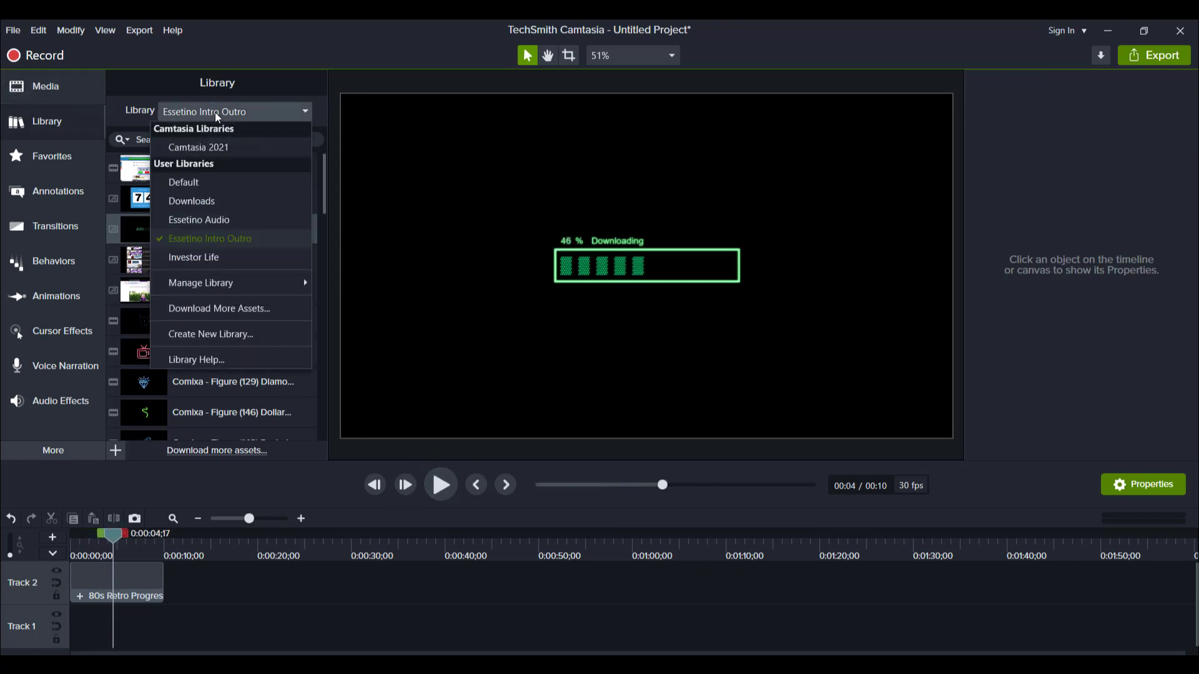
{"action": "left_click", "coordinate": [196, 217]}
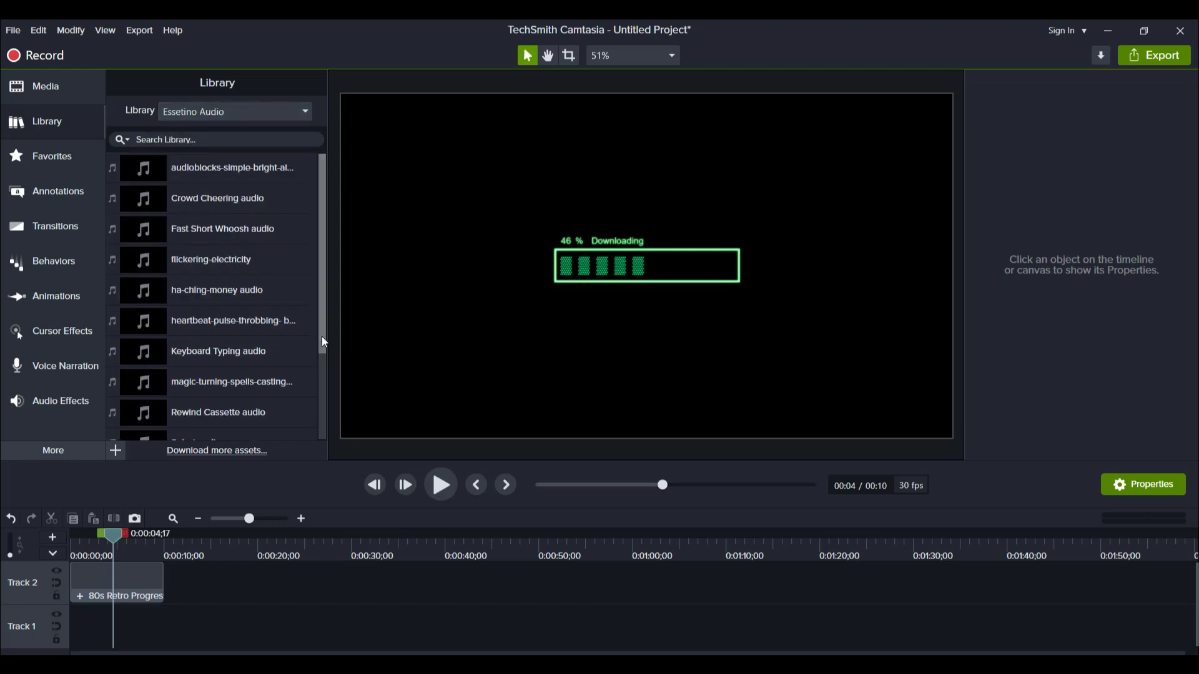
{"action": "left_click_drag", "start_coordinate": [192, 173], "coordinate": [59, 589]}
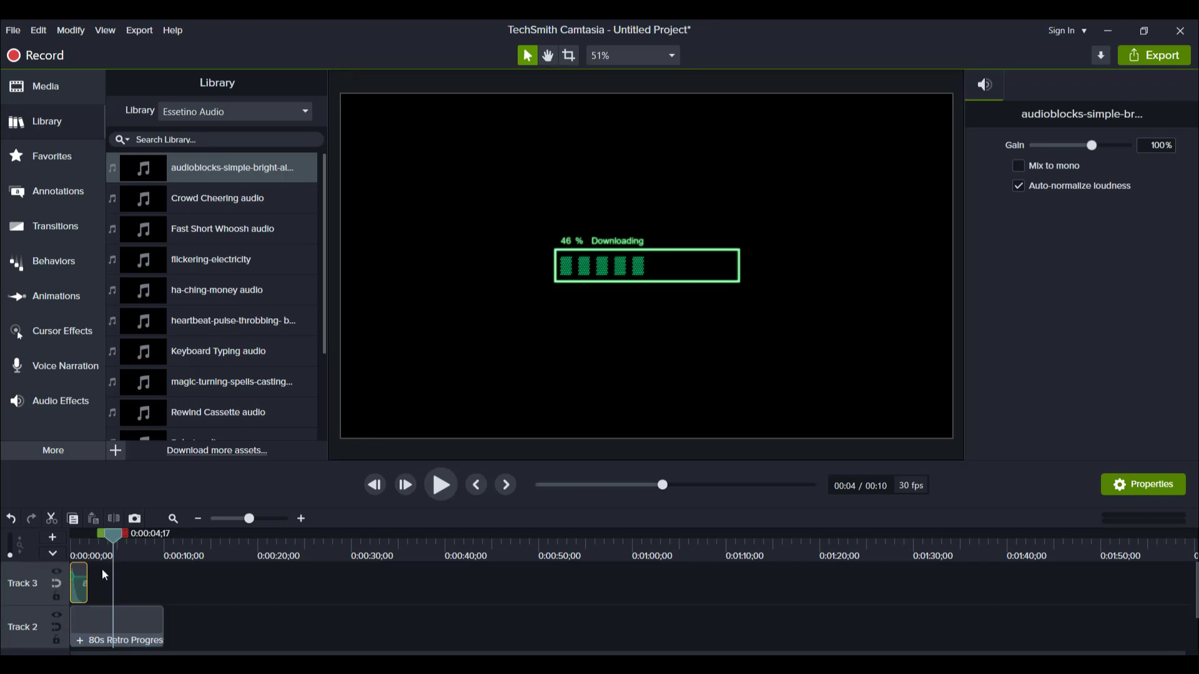
{"action": "left_click", "coordinate": [301, 518]}
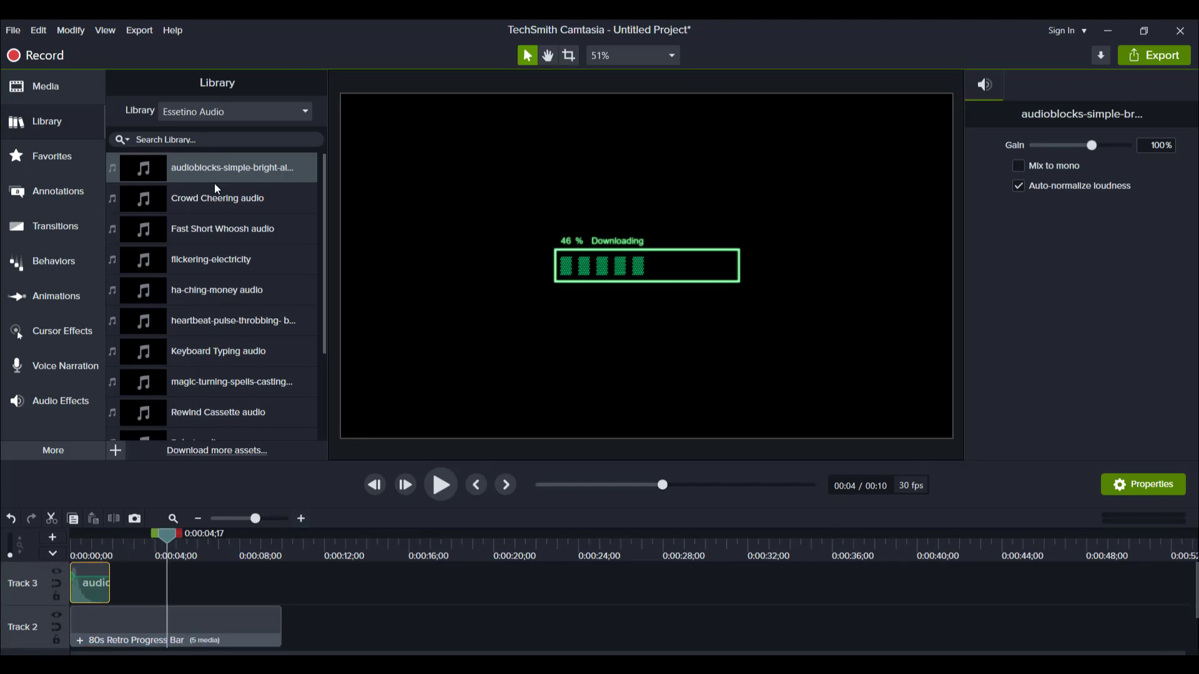
{"action": "left_click_drag", "start_coordinate": [182, 172], "coordinate": [150, 397]}
{"action": "left_click_drag", "start_coordinate": [192, 171], "coordinate": [219, 324]}
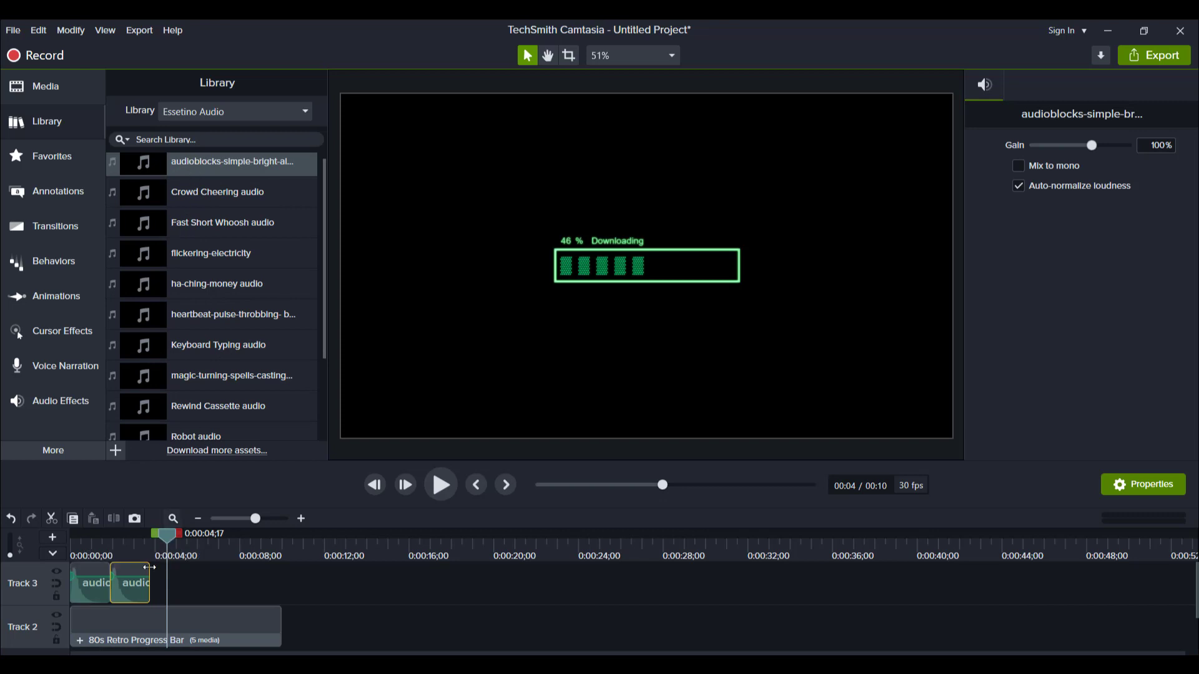
{"action": "left_click_drag", "start_coordinate": [226, 166], "coordinate": [145, 584]}
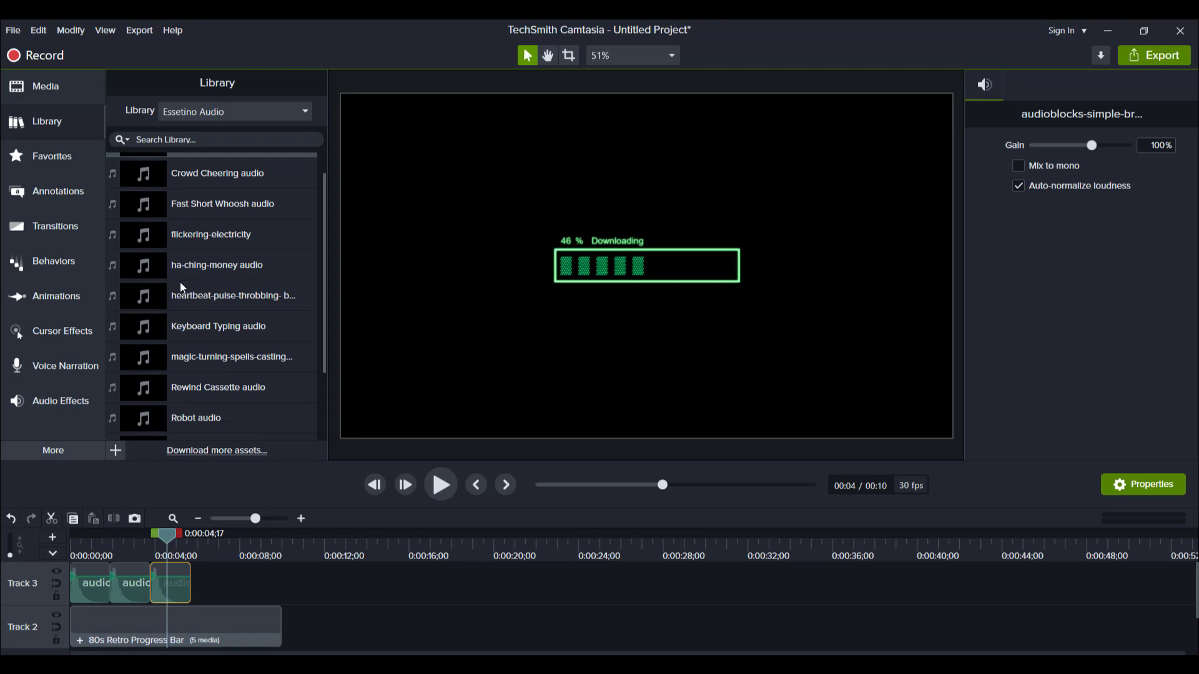
Play the progress bar with its sounds from the start, then select the Track 3 audio clips.
{"action": "key", "text": "ctrl+Home"}
{"action": "key", "text": "space"}
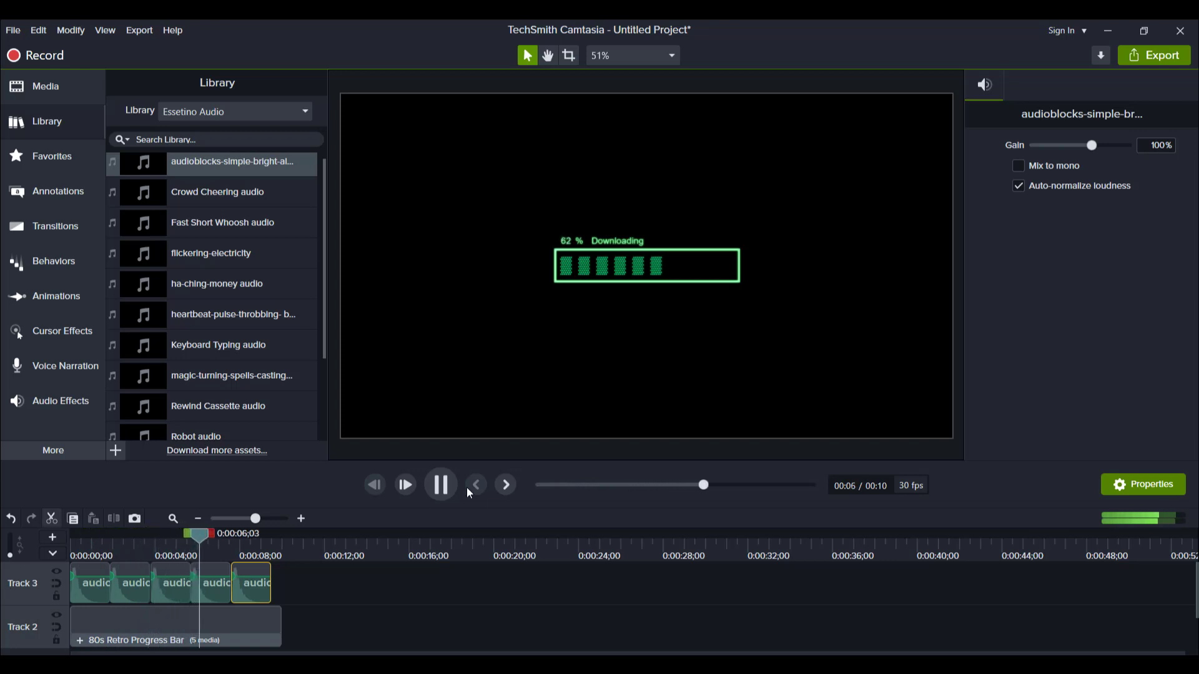
{"action": "left_click", "coordinate": [440, 485]}
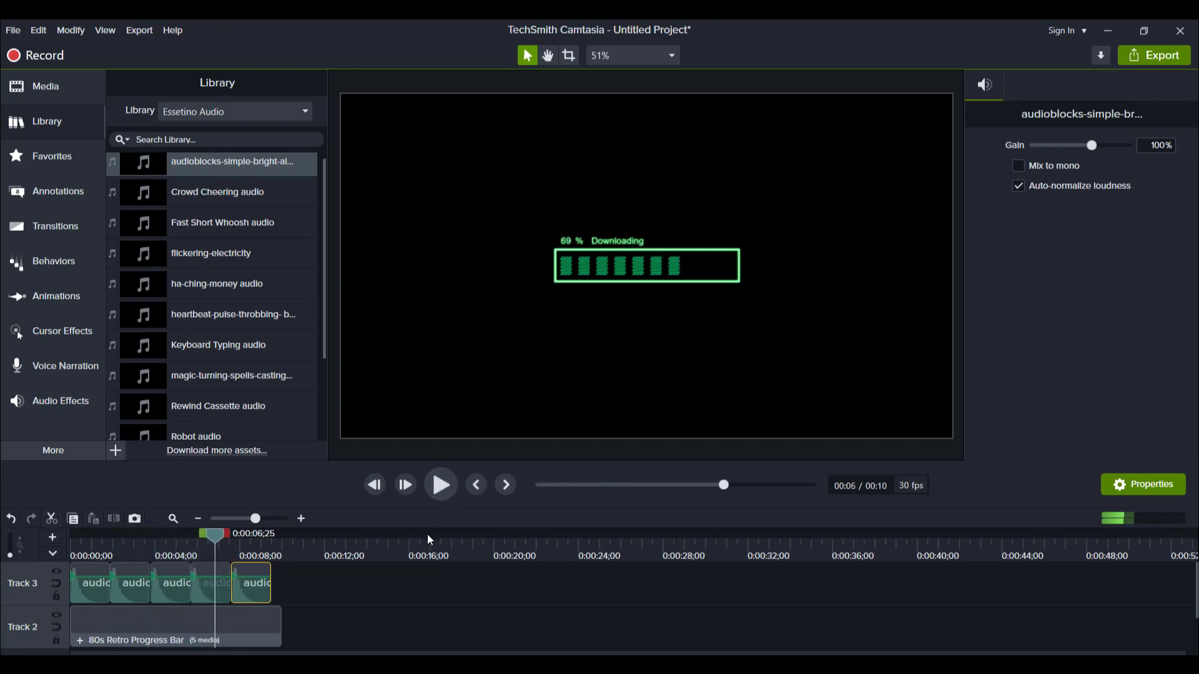
{"action": "left_click", "coordinate": [287, 584]}
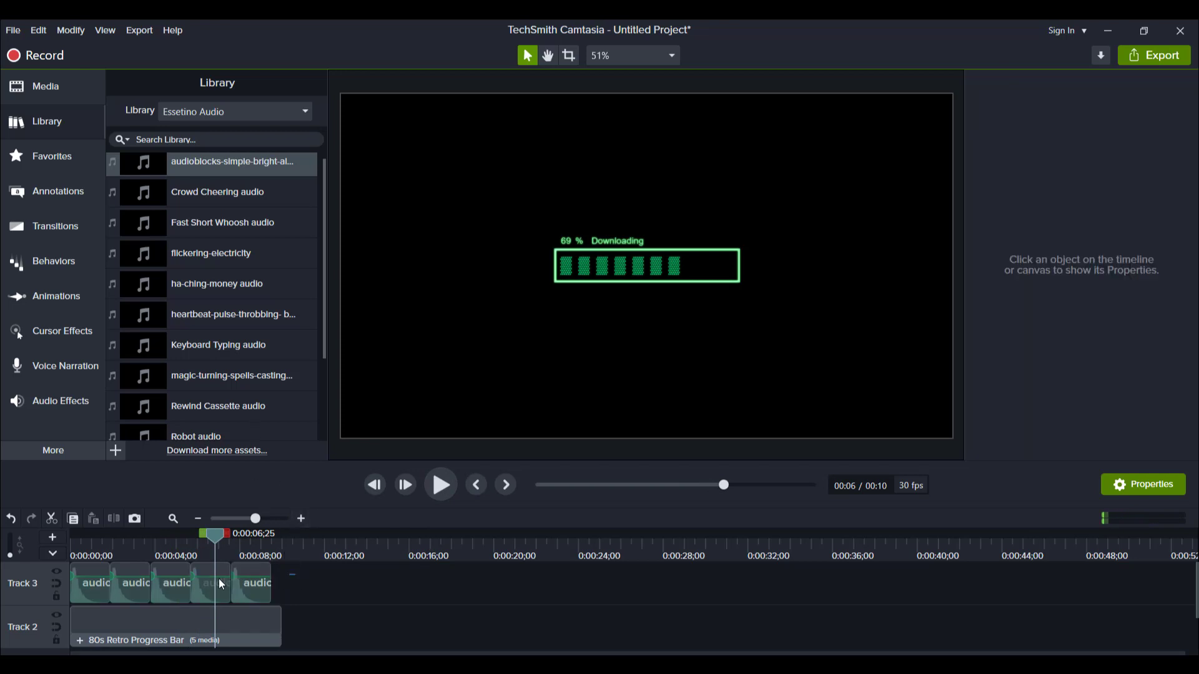
{"action": "left_click", "coordinate": [40, 573]}
{"action": "key", "text": "Delete"}
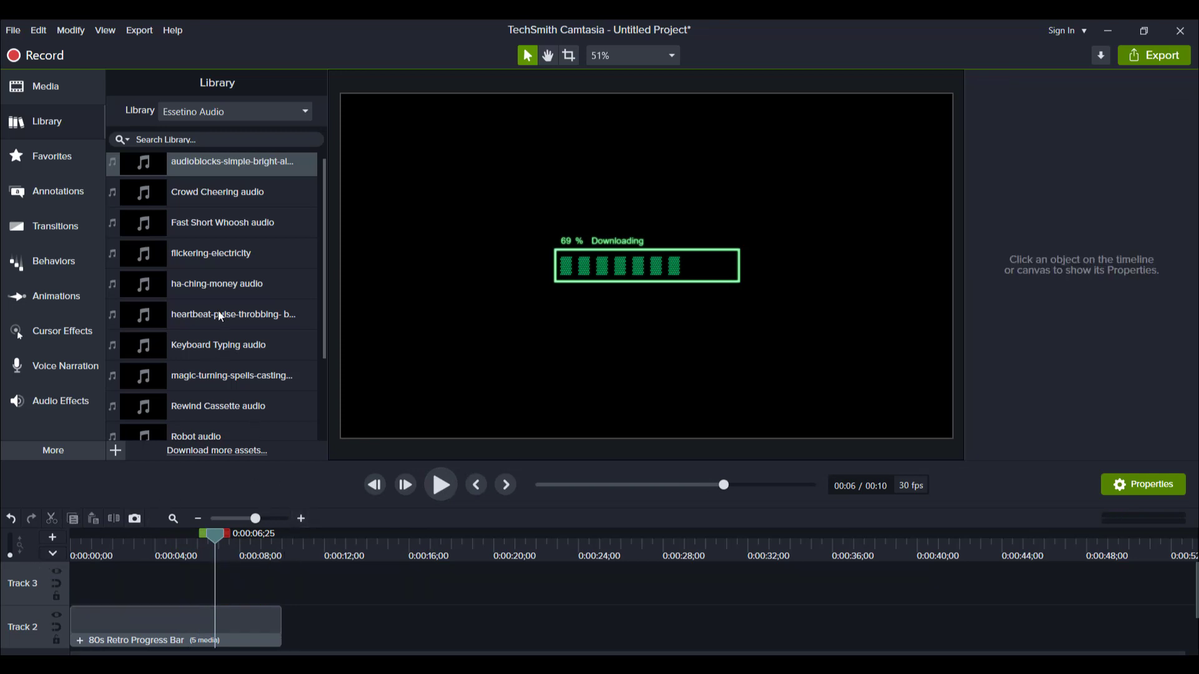
{"action": "left_click_drag", "start_coordinate": [192, 253], "coordinate": [69, 592]}
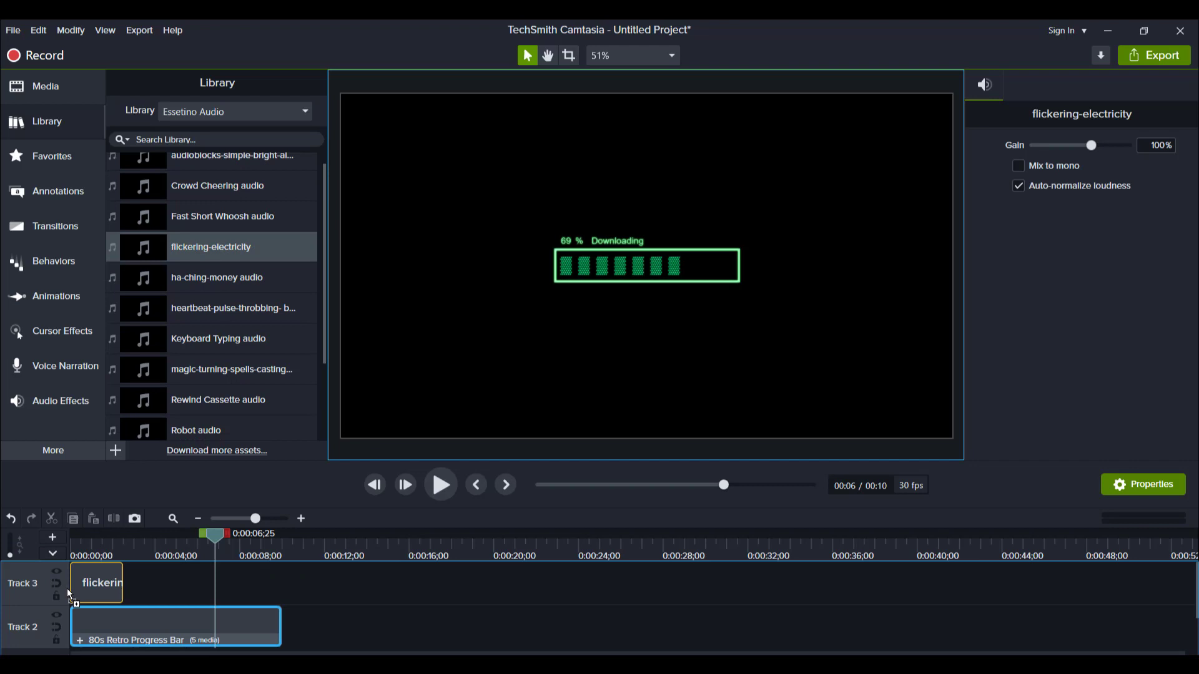
{"action": "left_click", "coordinate": [81, 544]}
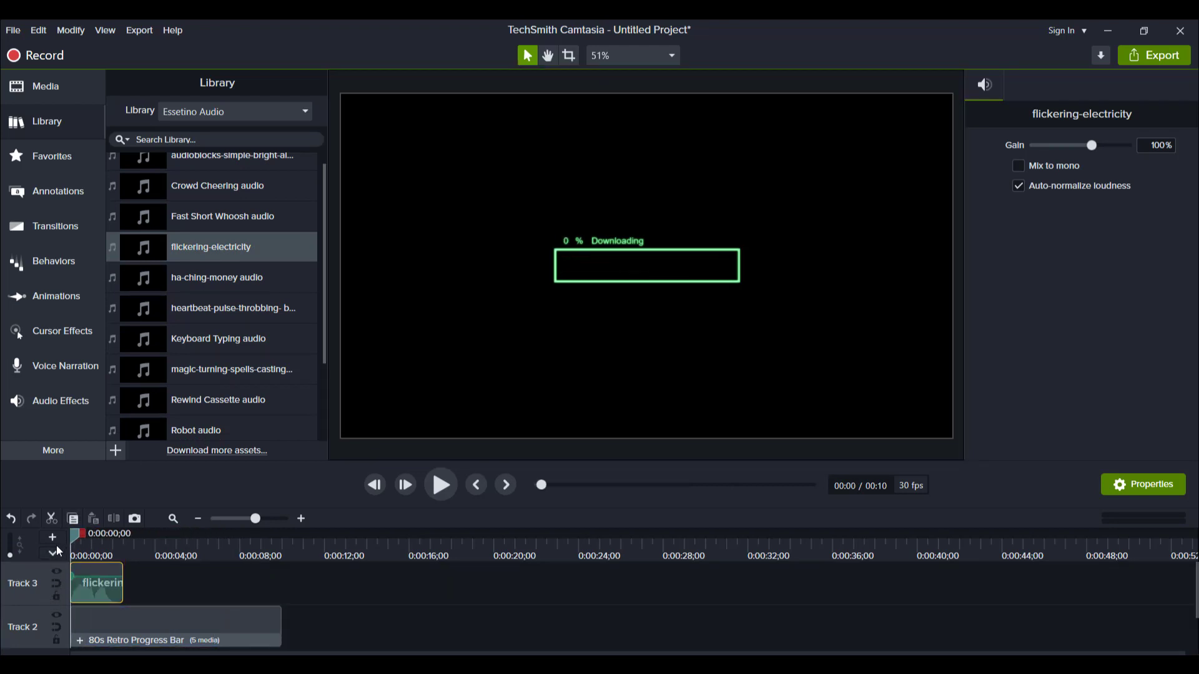
{"action": "key", "text": "space"}
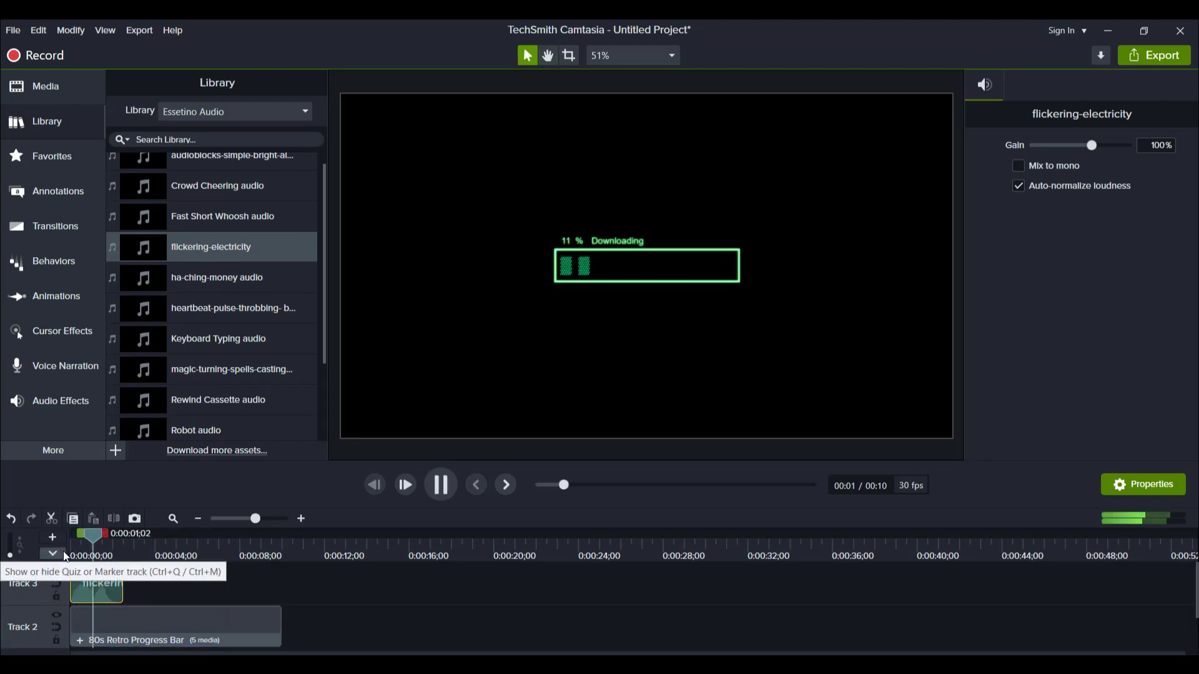
{"action": "key", "text": "Delete"}
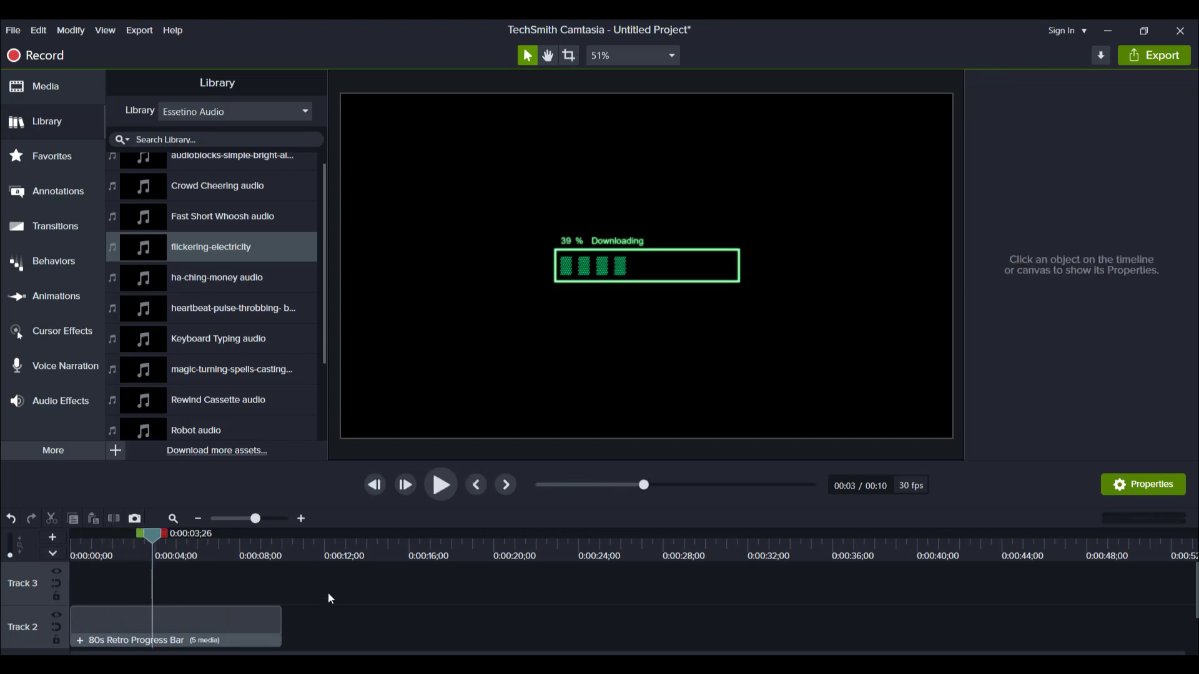
Select the 80s Retro Progress Bar group on Track 2 and show its label's font and size settings.
{"action": "left_click", "coordinate": [245, 620]}
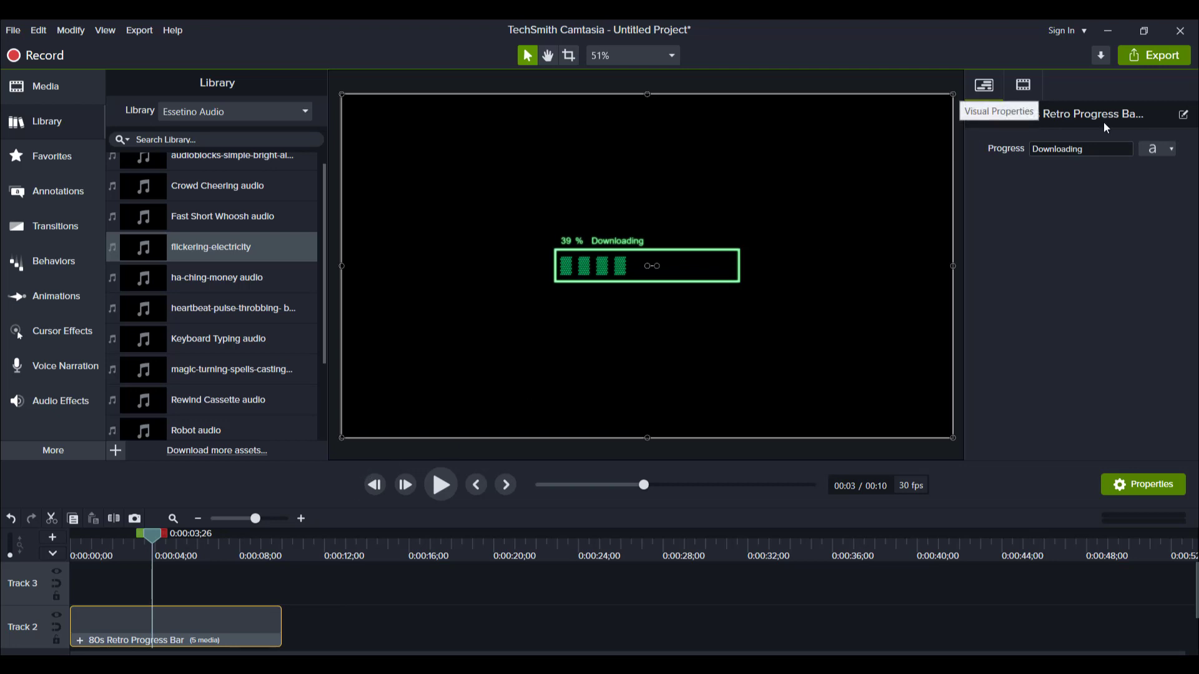
{"action": "left_click", "coordinate": [1159, 149]}
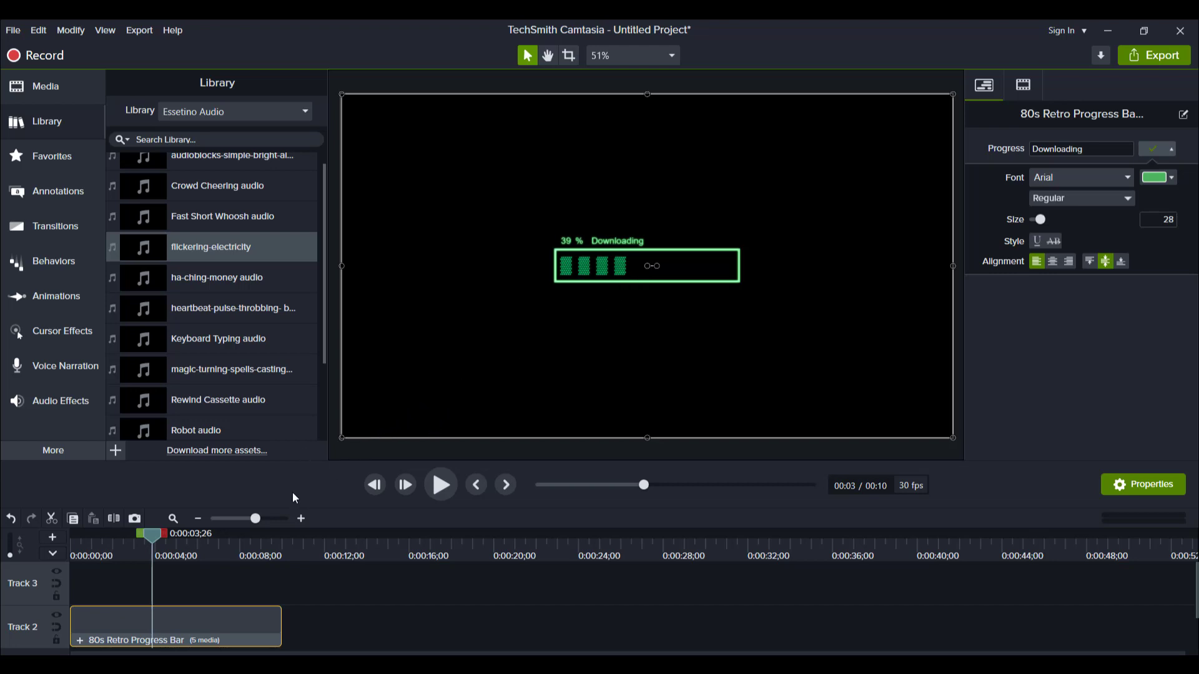
Add a Colorize visual effect to the progress bar via Modify > Add Effect.
{"action": "left_click", "coordinate": [70, 30]}
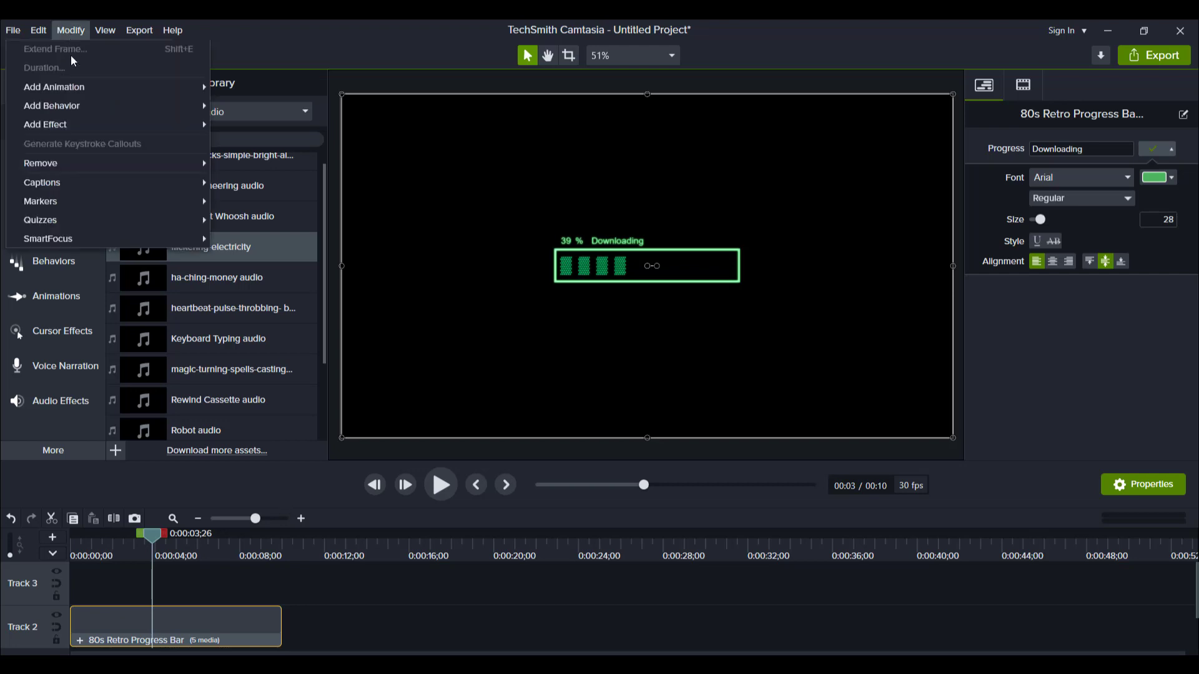
{"action": "mouse_move", "coordinate": [58, 130]}
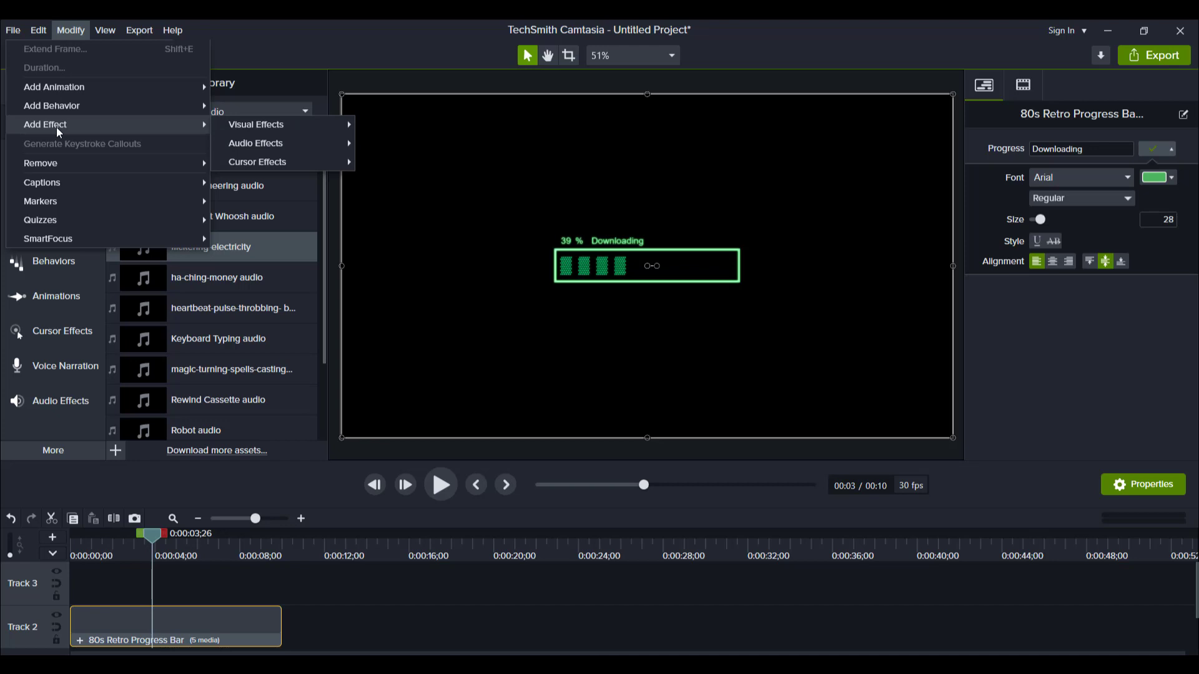
{"action": "mouse_move", "coordinate": [264, 127]}
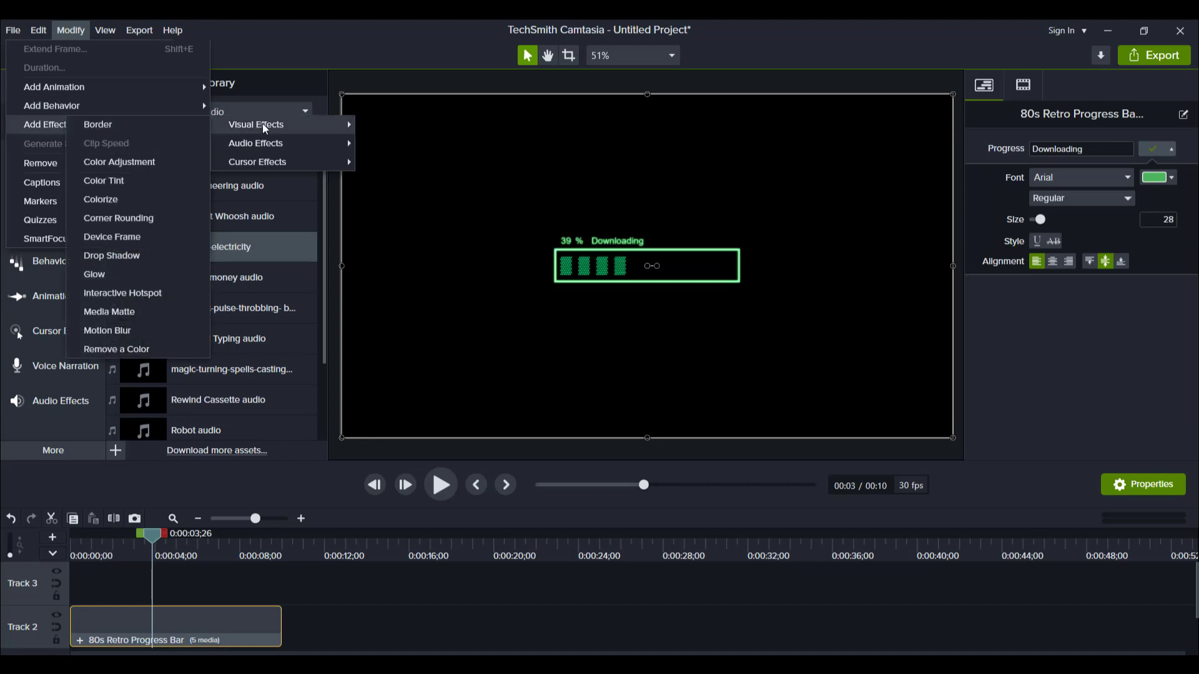
{"action": "left_click", "coordinate": [127, 202]}
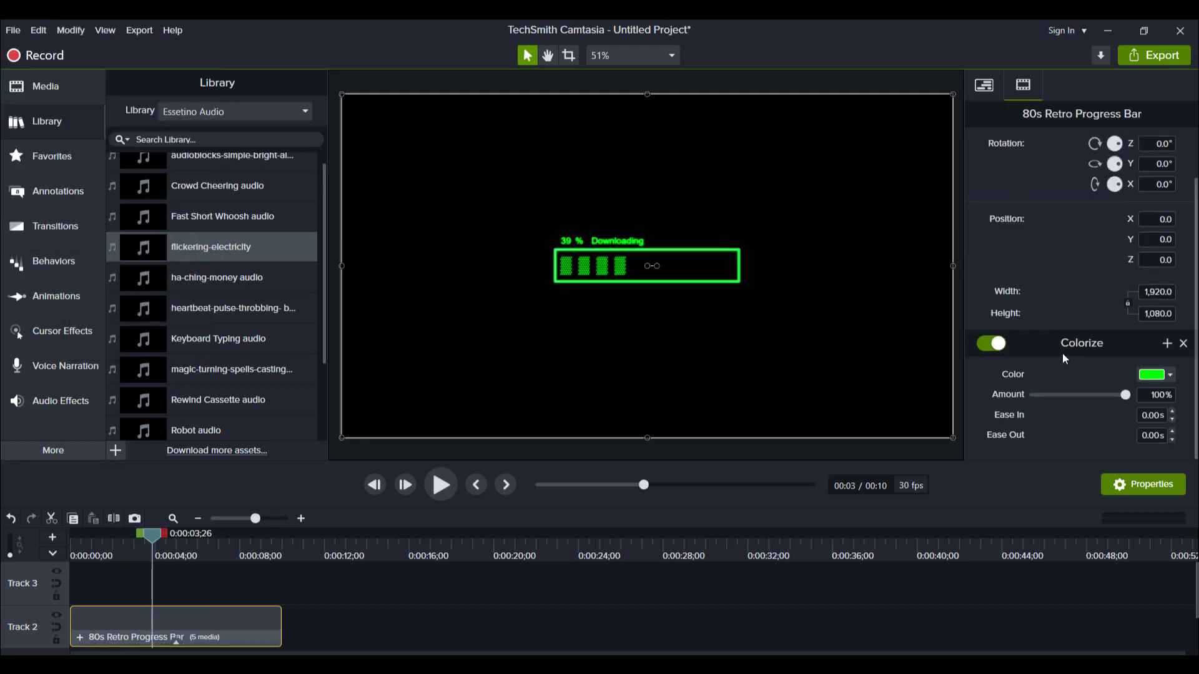
{"action": "left_click", "coordinate": [1183, 344]}
{"action": "key", "text": "ctrl+z"}
Set the Colorize colour to purple and toggle the effect off and on to compare.
{"action": "left_click", "coordinate": [1170, 377]}
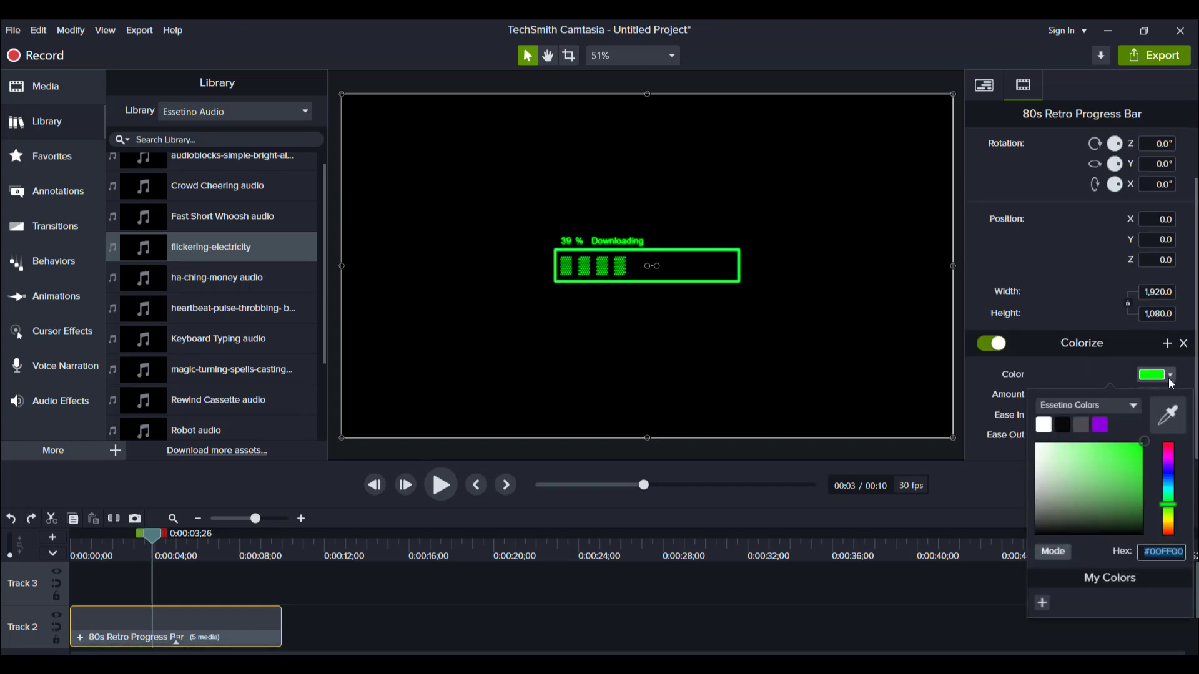
{"action": "left_click", "coordinate": [1102, 425]}
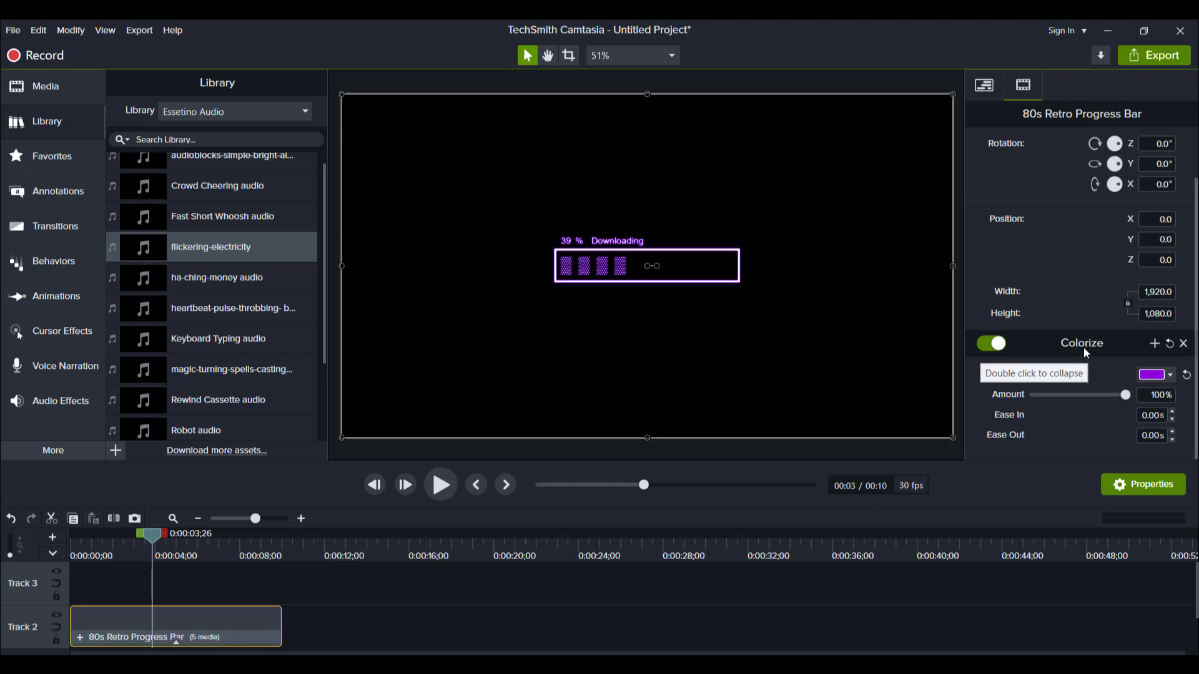
{"action": "left_click", "coordinate": [992, 344]}
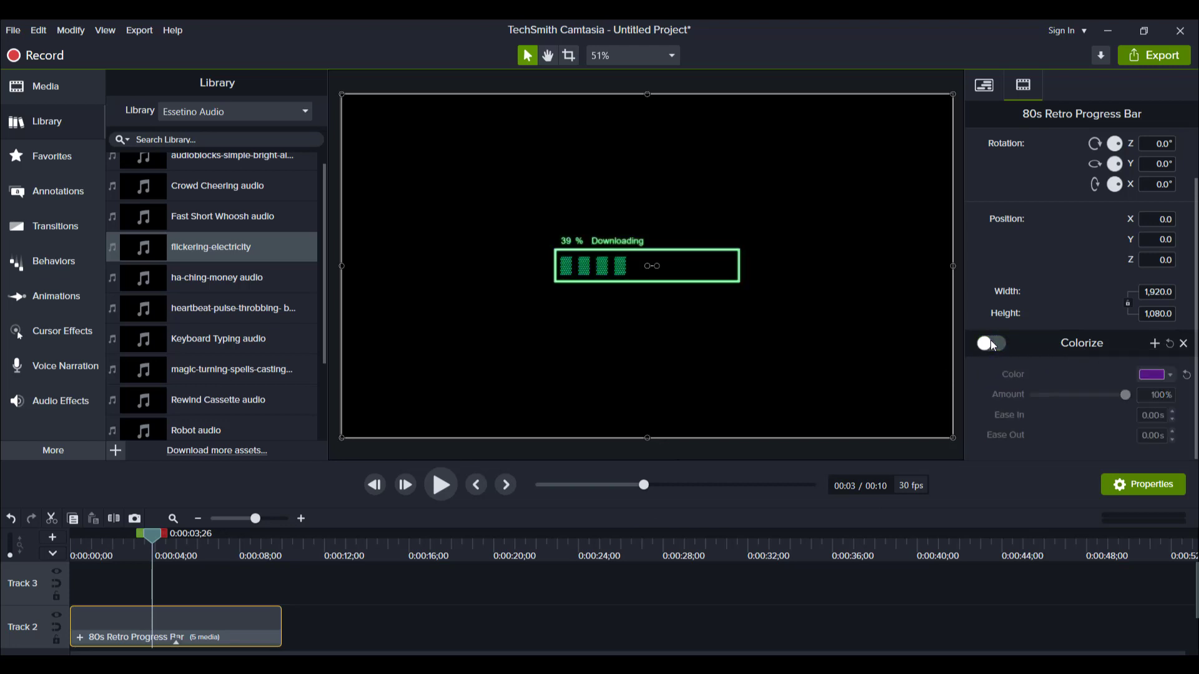
{"action": "left_click", "coordinate": [992, 344]}
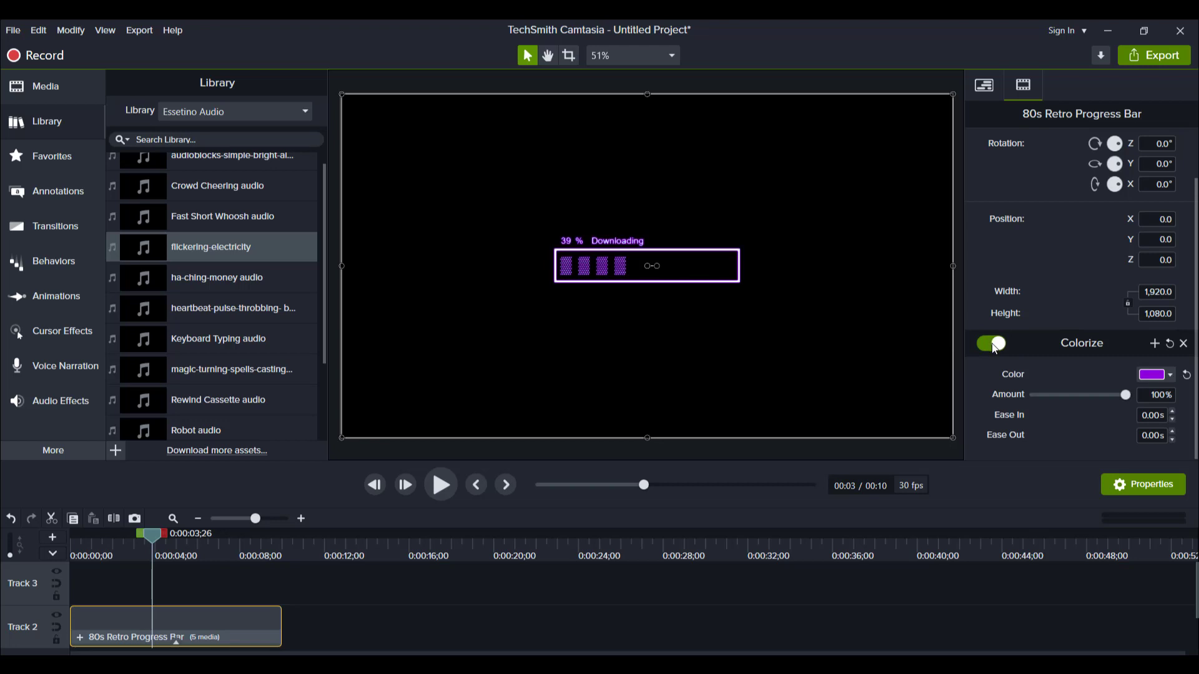
{"action": "left_click_drag", "start_coordinate": [102, 556], "coordinate": [62, 559]}
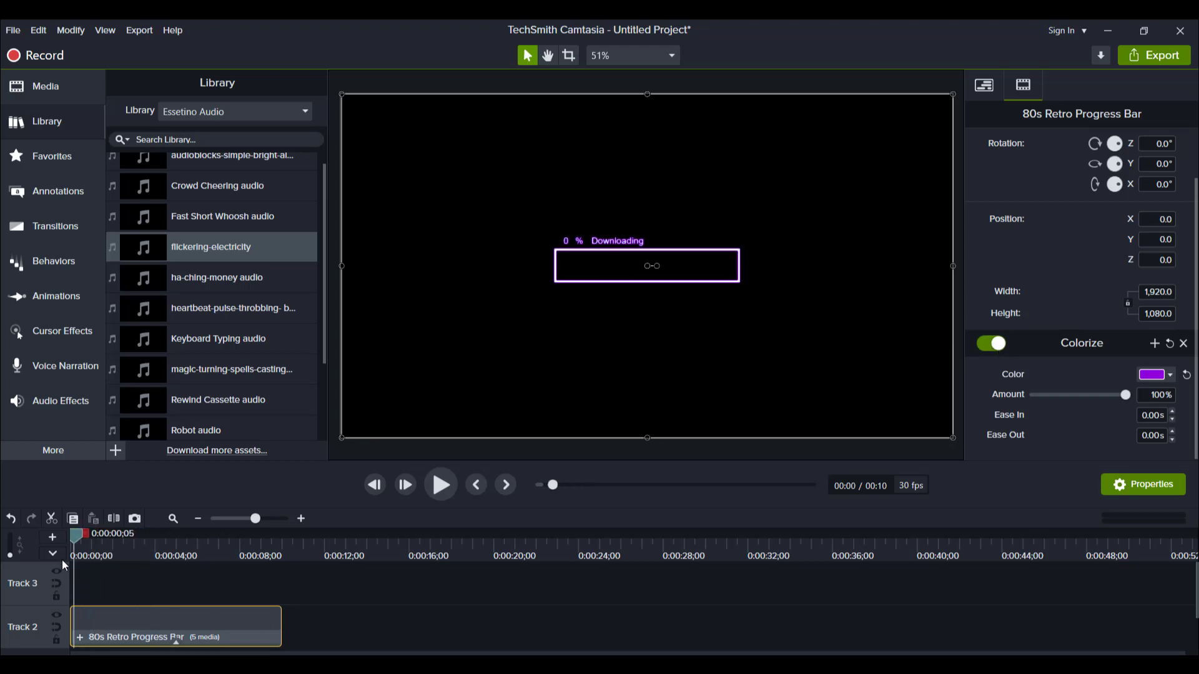
{"action": "left_click", "coordinate": [444, 485]}
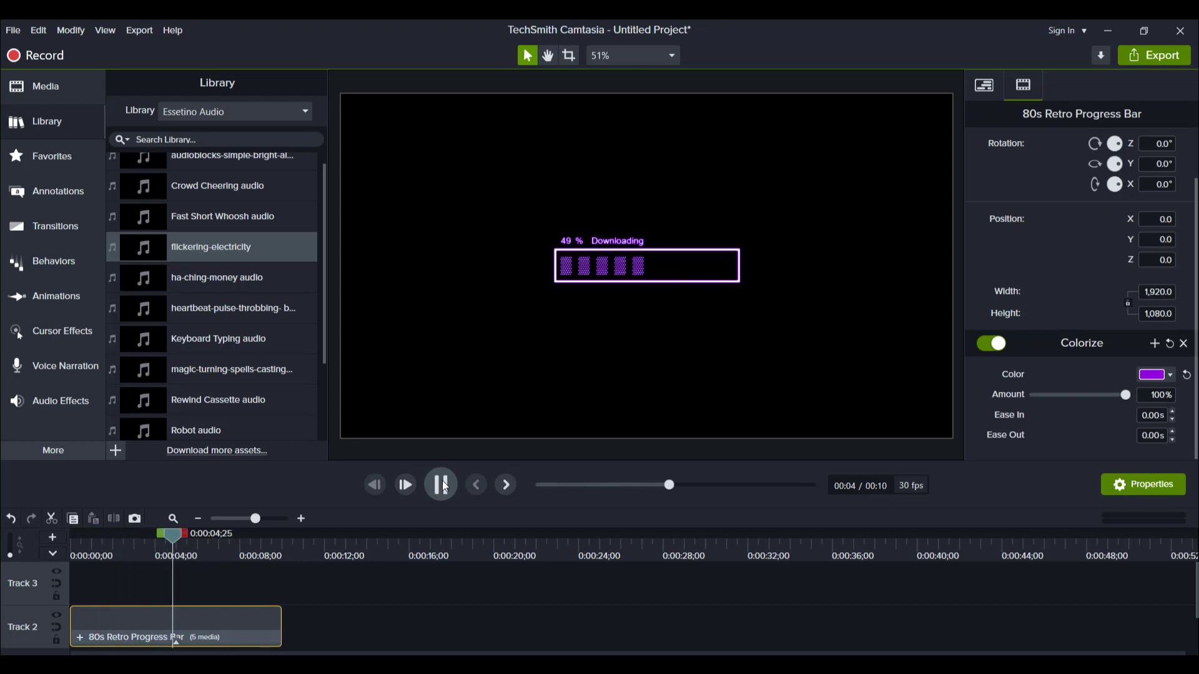
{"action": "left_click", "coordinate": [443, 485]}
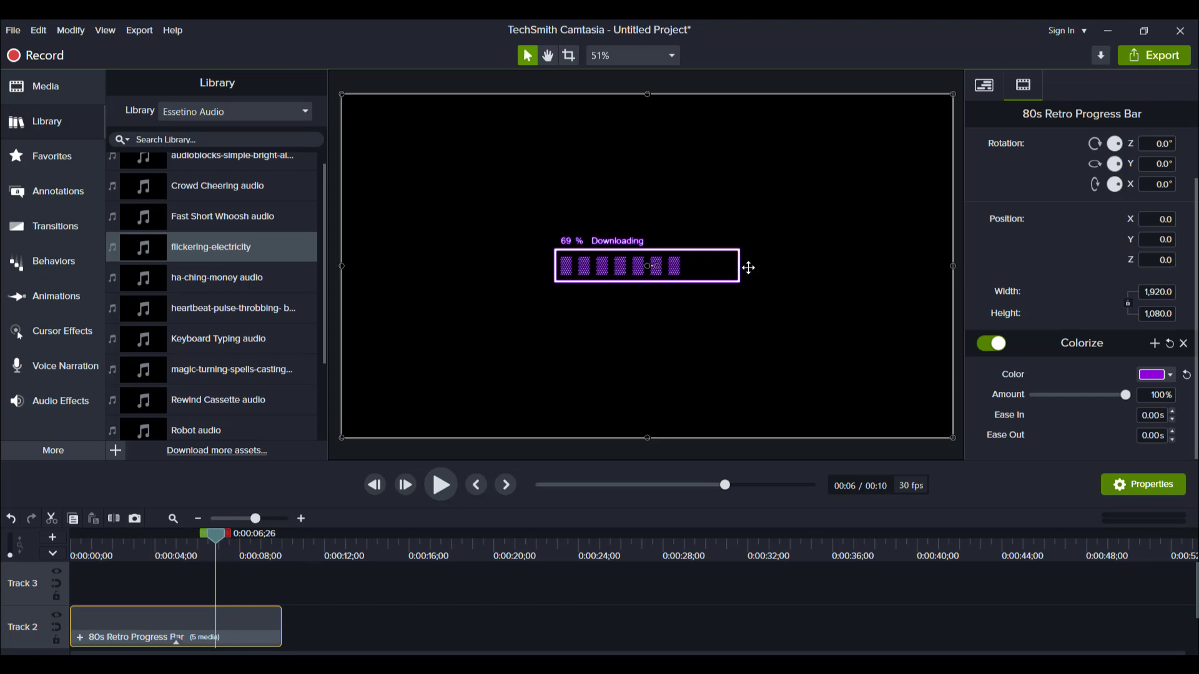
Add the white rectangle from the Annotations Shapes gallery onto Track 3 at the timeline start.
{"action": "left_click", "coordinate": [55, 201]}
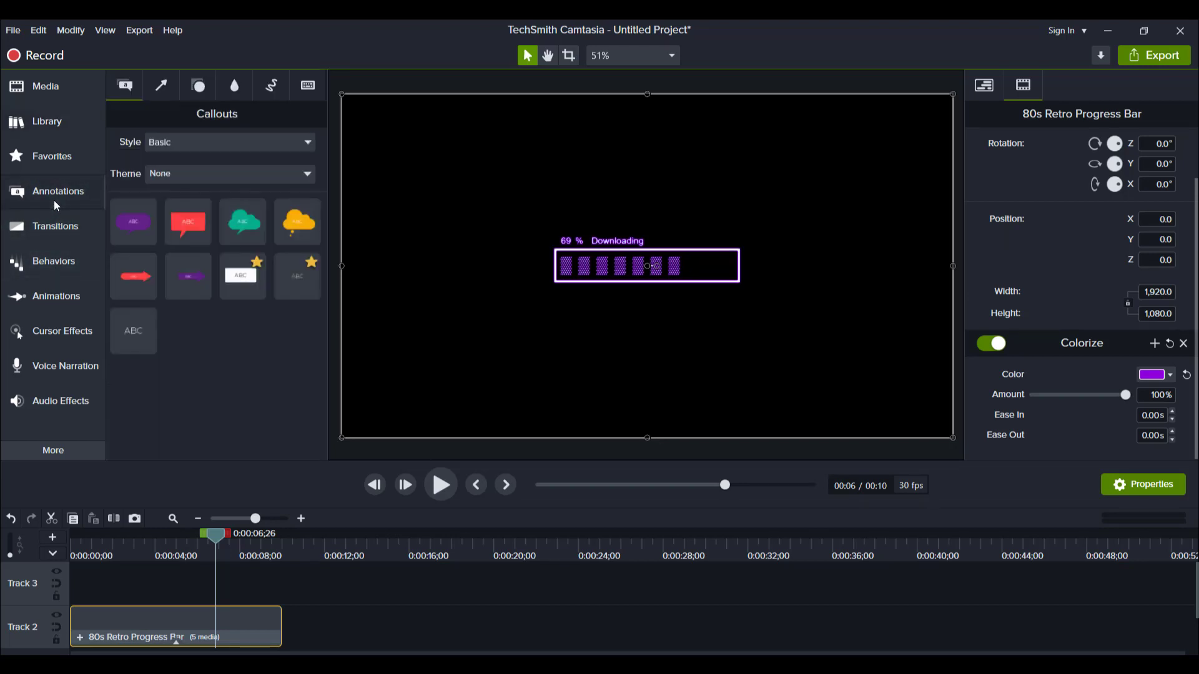
{"action": "left_click", "coordinate": [195, 92]}
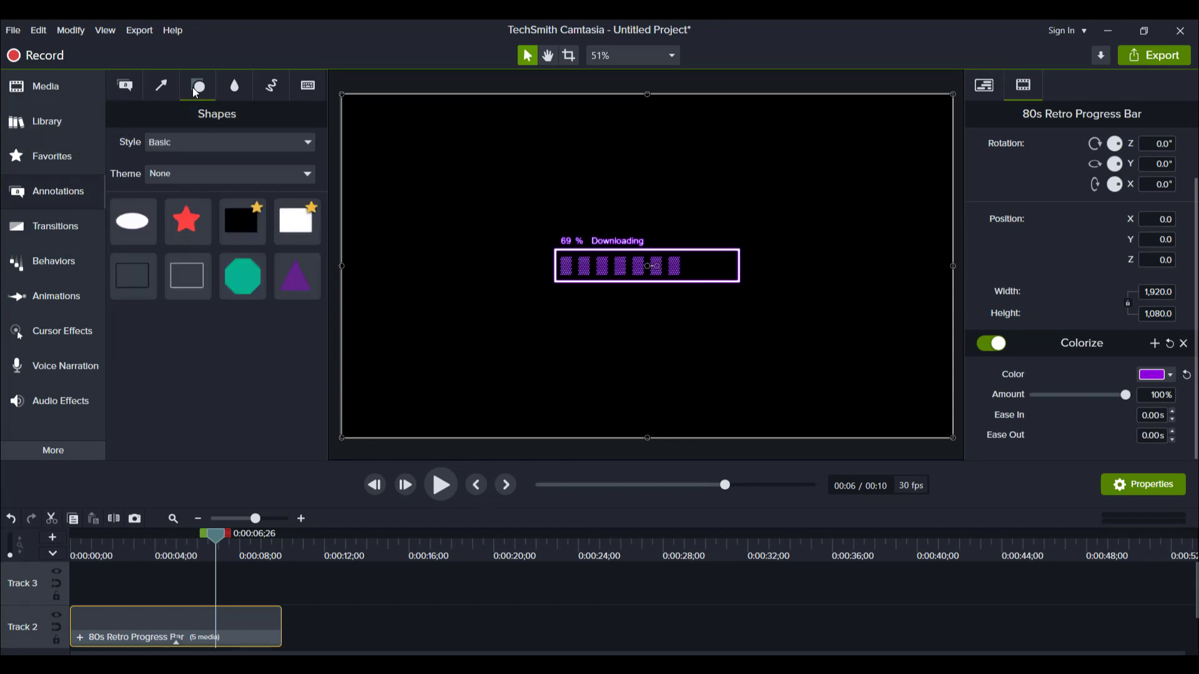
{"action": "left_click", "coordinate": [197, 145]}
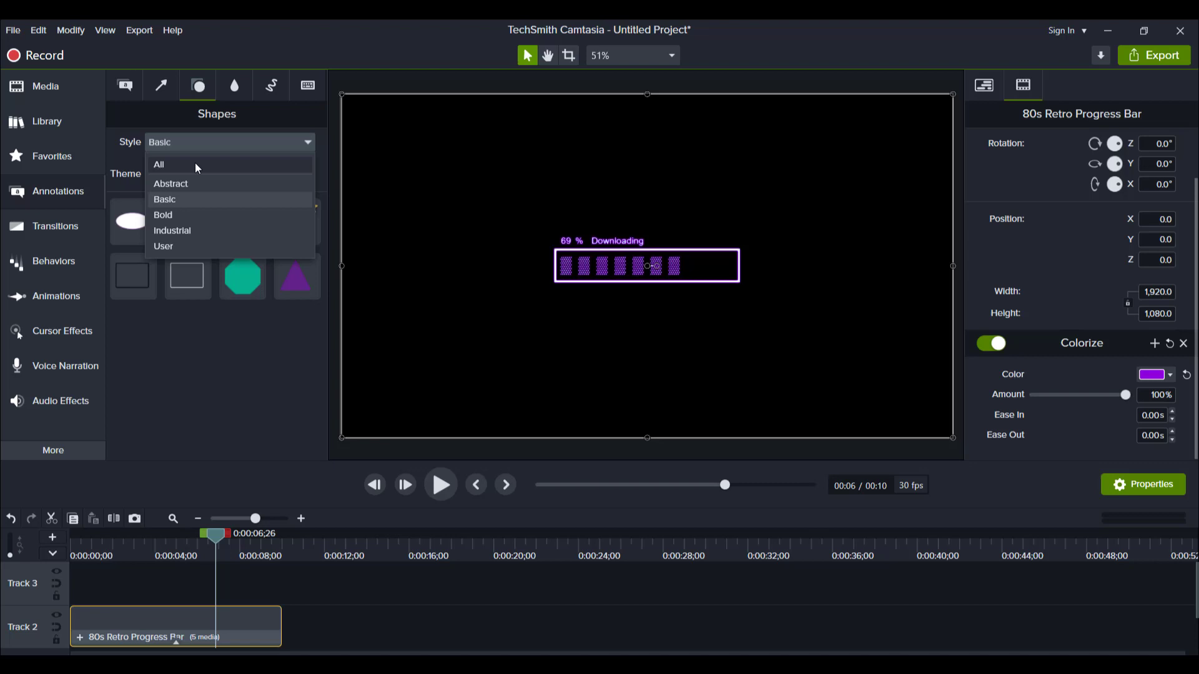
{"action": "left_click", "coordinate": [197, 173]}
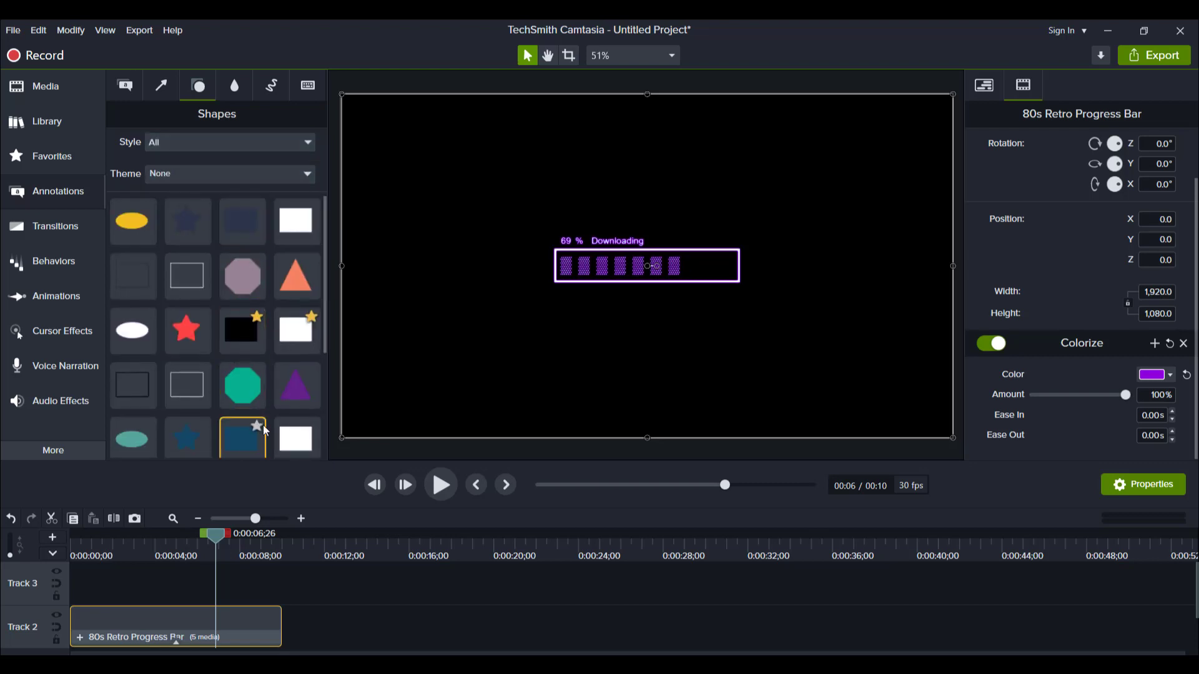
{"action": "scroll", "coordinate": [251, 405], "scroll_direction": "down", "scroll_amount": 1}
{"action": "scroll", "coordinate": [251, 404], "scroll_direction": "down", "scroll_amount": 4}
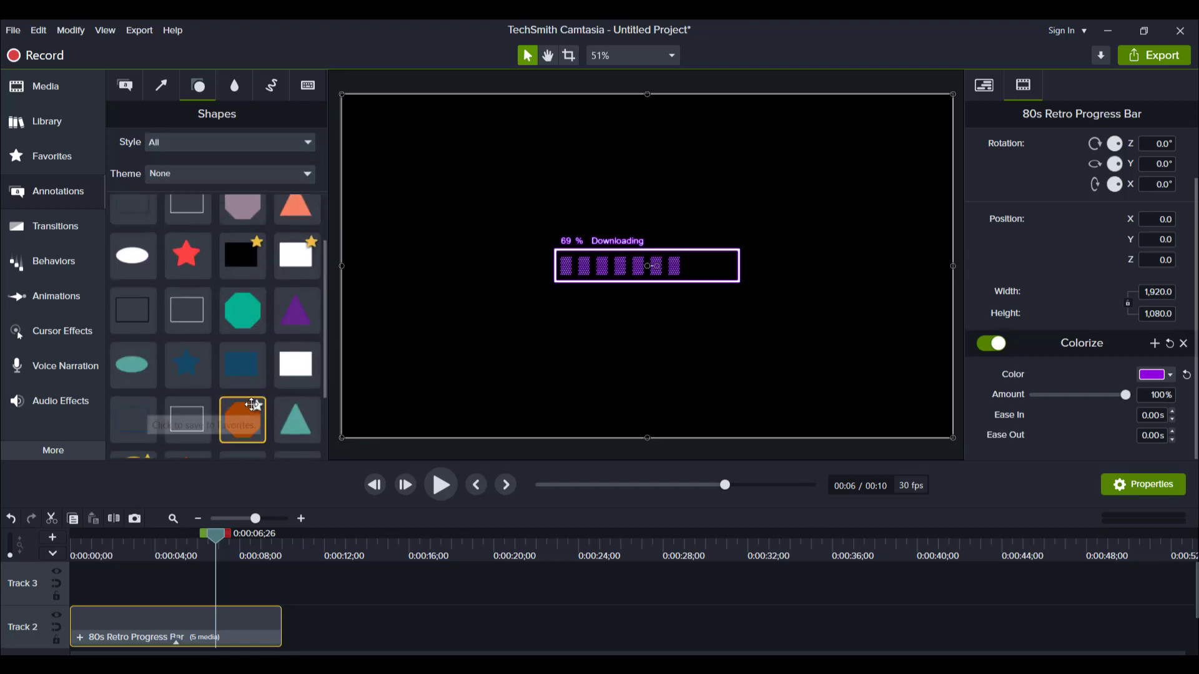
{"action": "scroll", "coordinate": [251, 403], "scroll_direction": "up", "scroll_amount": 5}
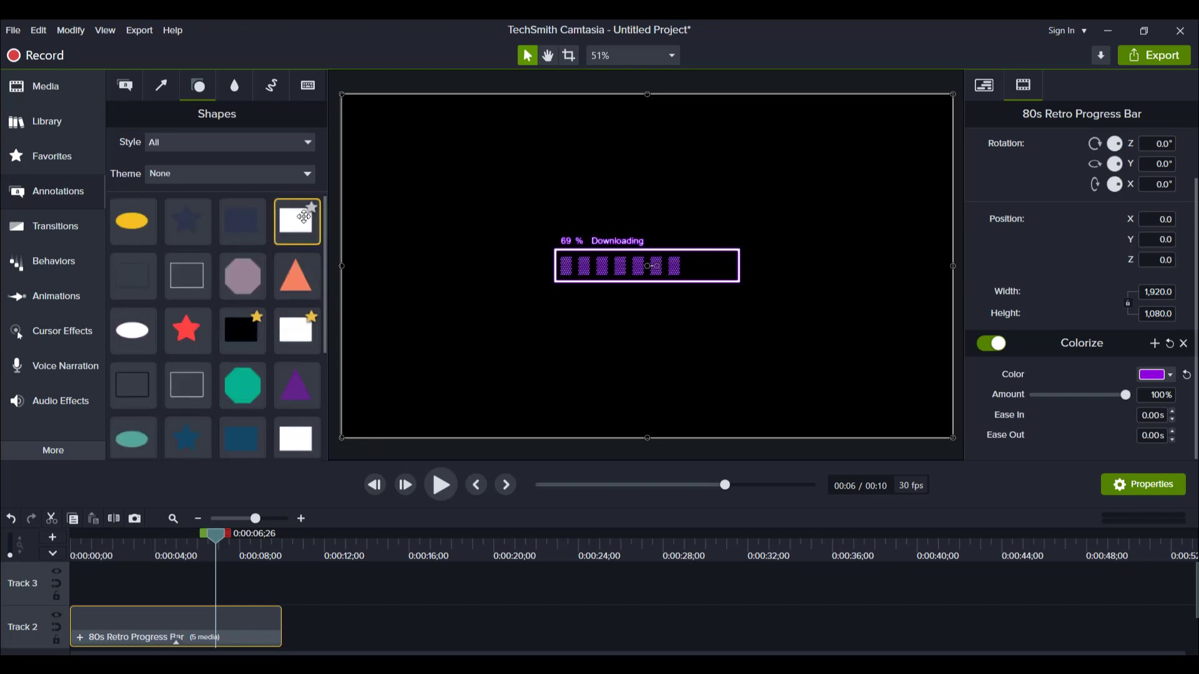
{"action": "left_click_drag", "start_coordinate": [295, 219], "coordinate": [114, 551]}
Shrink the white rectangle into a narrow 26 × 90 bar and view the canvas at 100%.
{"action": "left_click", "coordinate": [89, 552]}
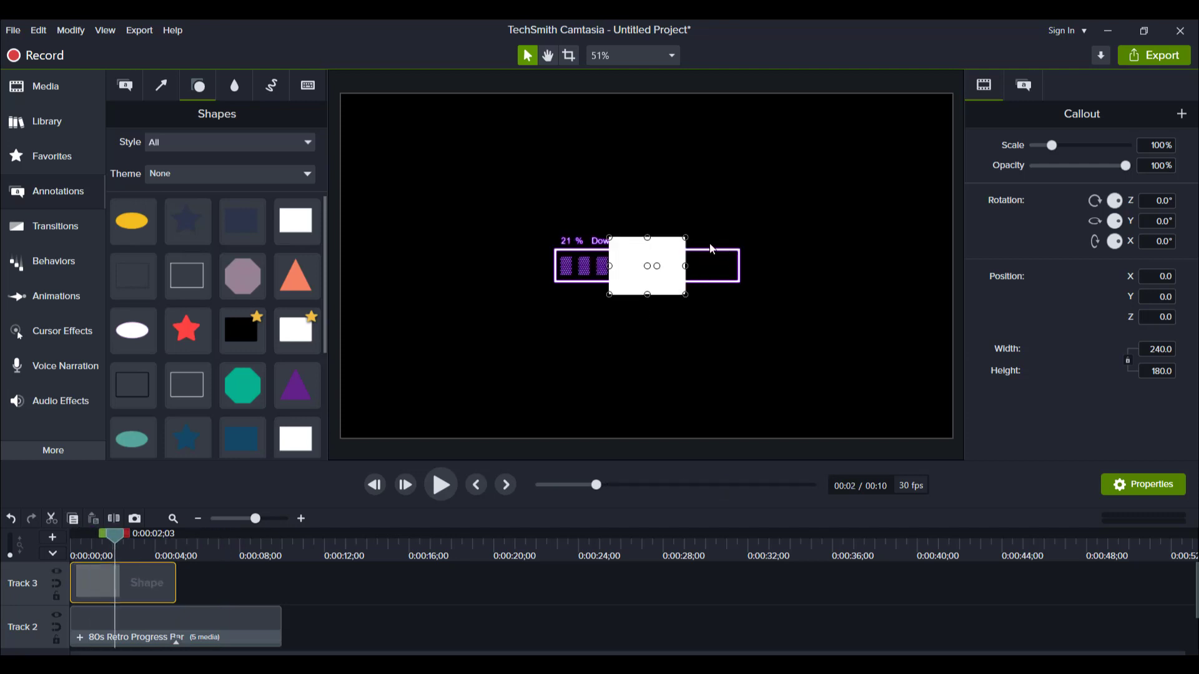
{"action": "left_click_drag", "start_coordinate": [684, 265], "coordinate": [762, 266]}
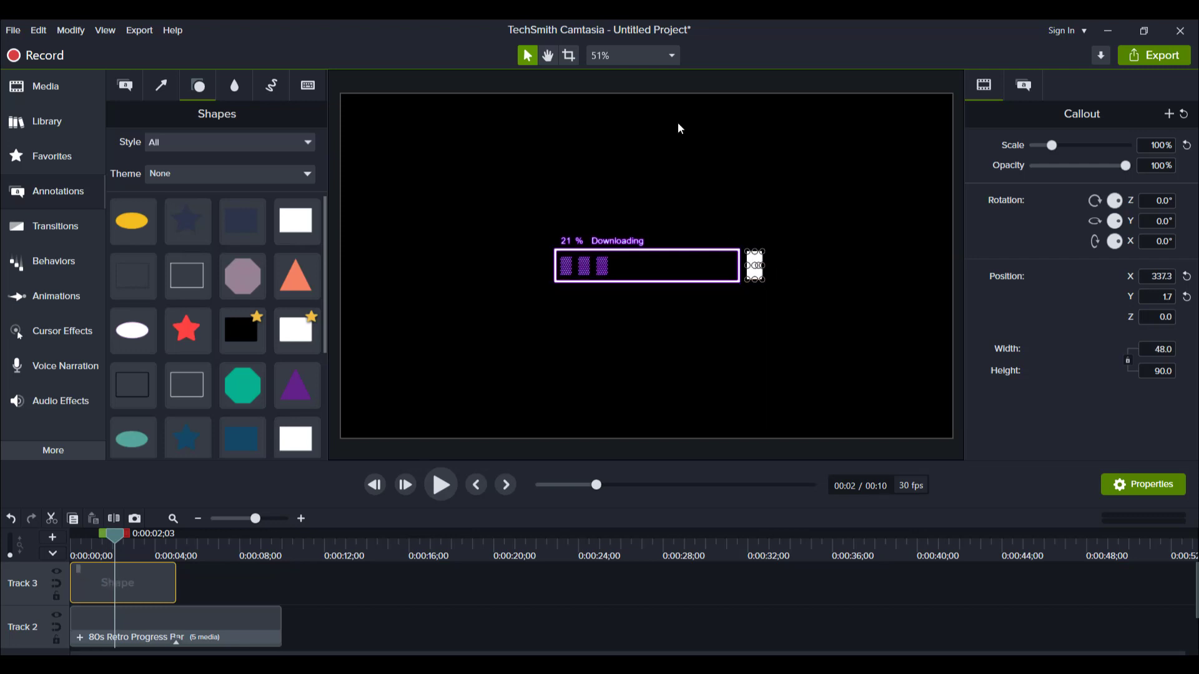
{"action": "left_click", "coordinate": [666, 55]}
{"action": "left_click", "coordinate": [630, 164]}
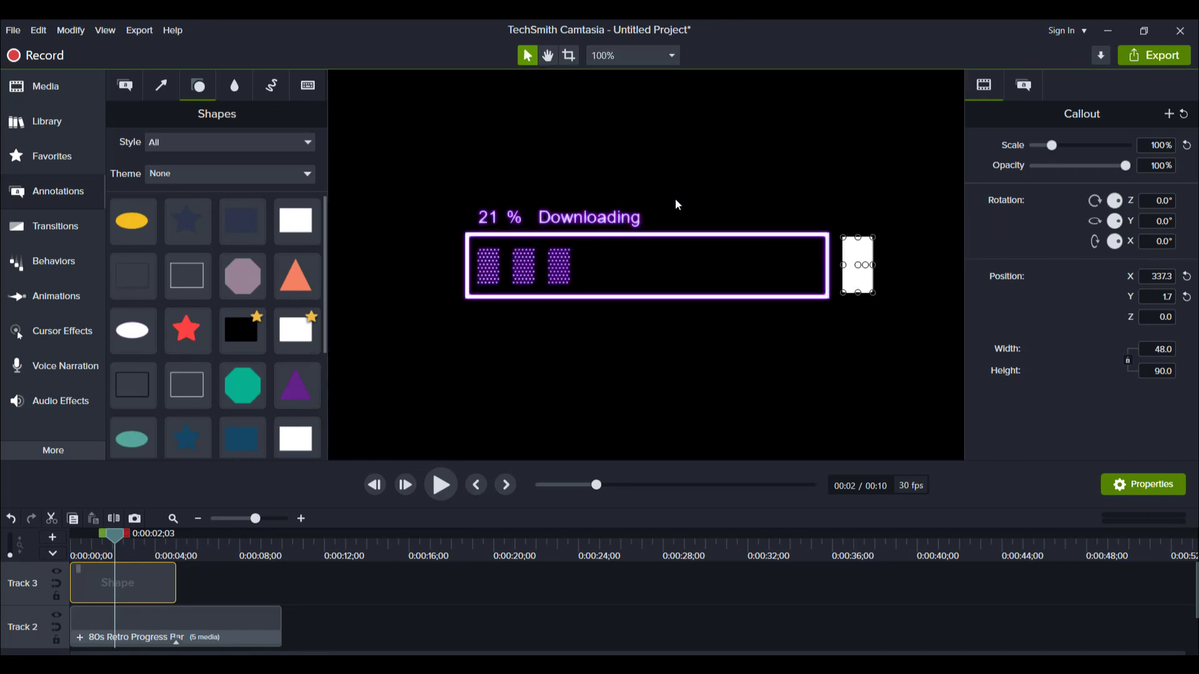
Position the tip just right of the progress bar's end at X 315.3, then zoom to Fit.
{"action": "left_click_drag", "start_coordinate": [857, 266], "coordinate": [846, 265]}
{"action": "key", "text": "Left"}
{"action": "key", "text": "Left"}
{"action": "key", "text": "Left"}
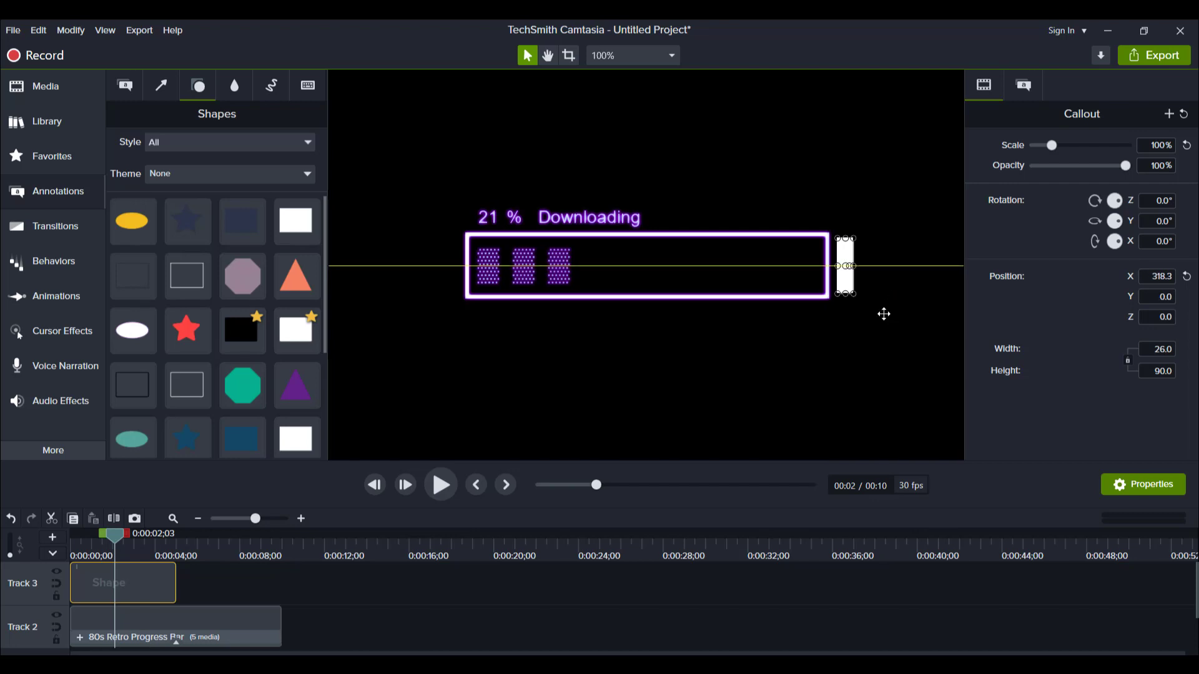
{"action": "key", "text": "Left"}
{"action": "key", "text": "Left"}
{"action": "key", "text": "Left"}
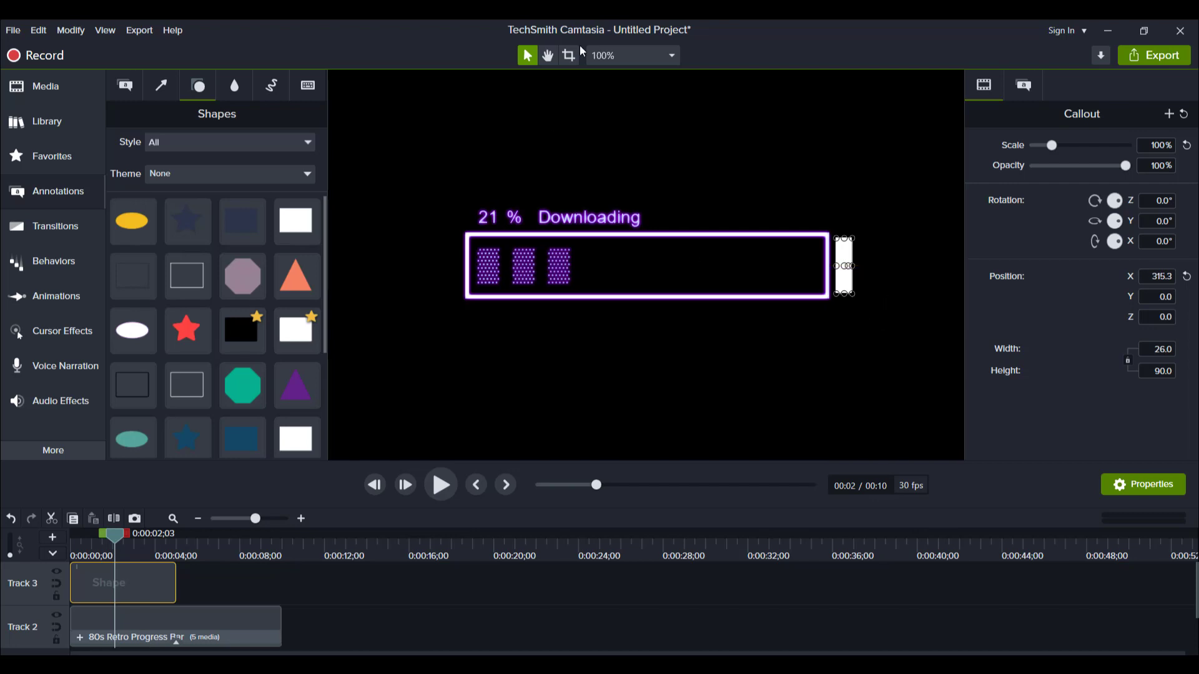
{"action": "left_click", "coordinate": [604, 58]}
{"action": "left_click", "coordinate": [595, 73]}
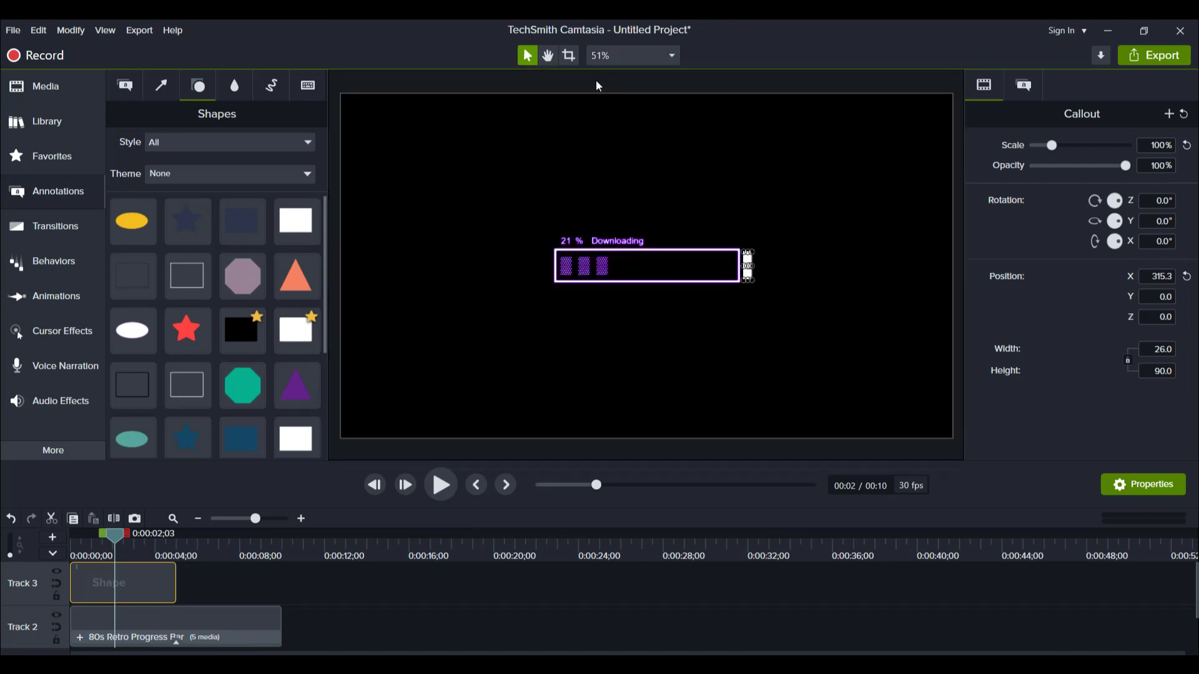
{"action": "left_click", "coordinate": [219, 580]}
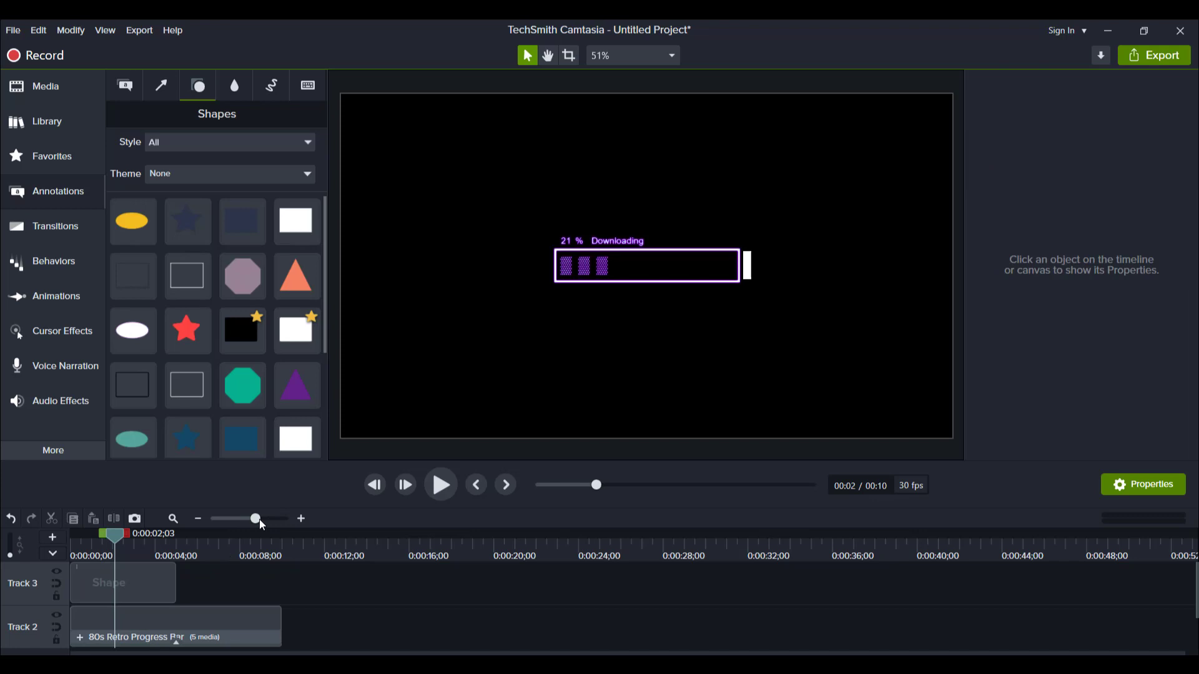
Fill the tip with the bar border's light colour using the Fill eyedropper, then preview playback.
{"action": "left_click", "coordinate": [149, 588]}
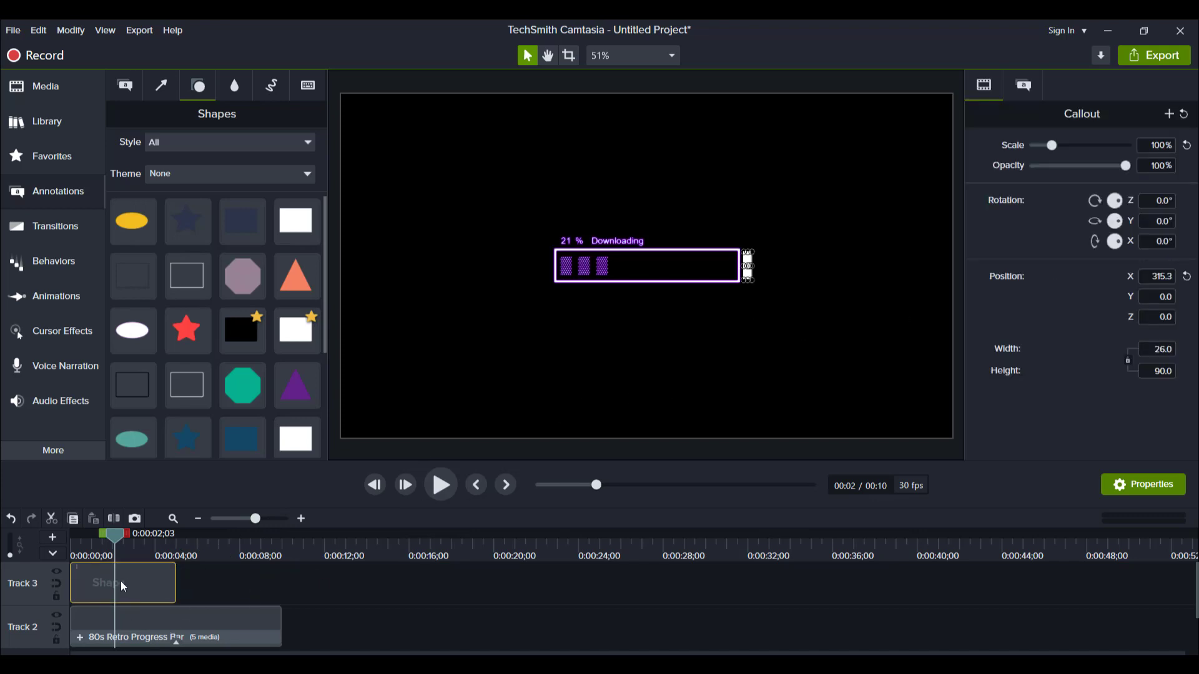
{"action": "left_click", "coordinate": [1027, 89]}
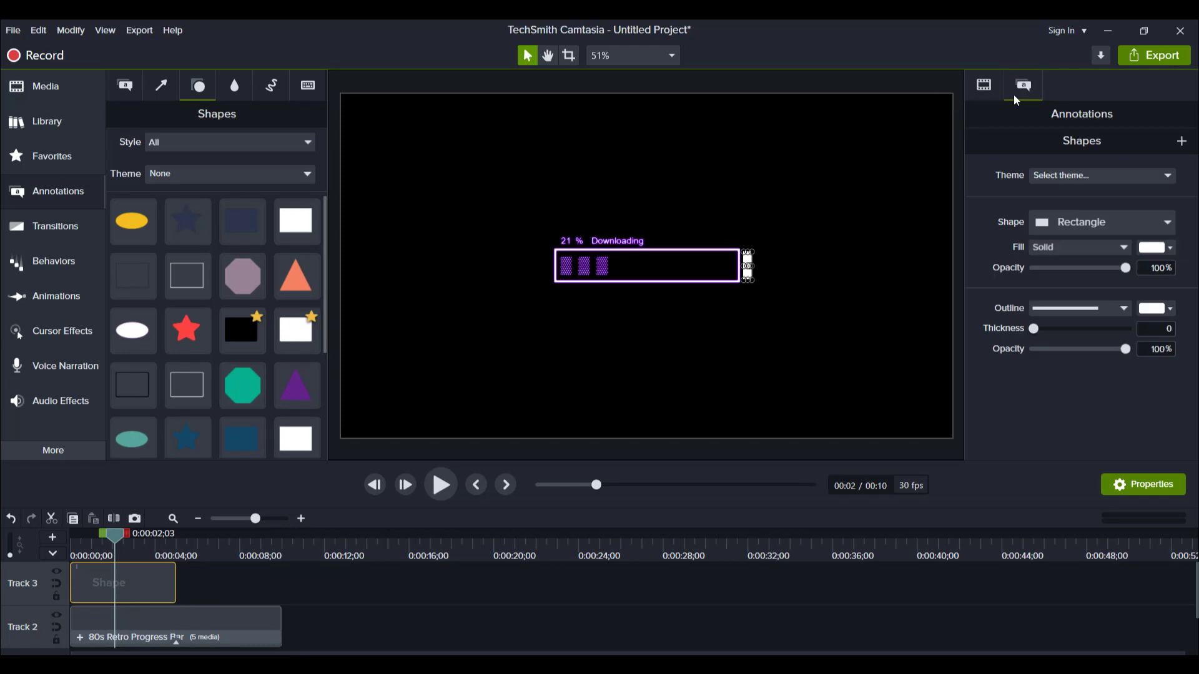
{"action": "left_click", "coordinate": [1164, 253]}
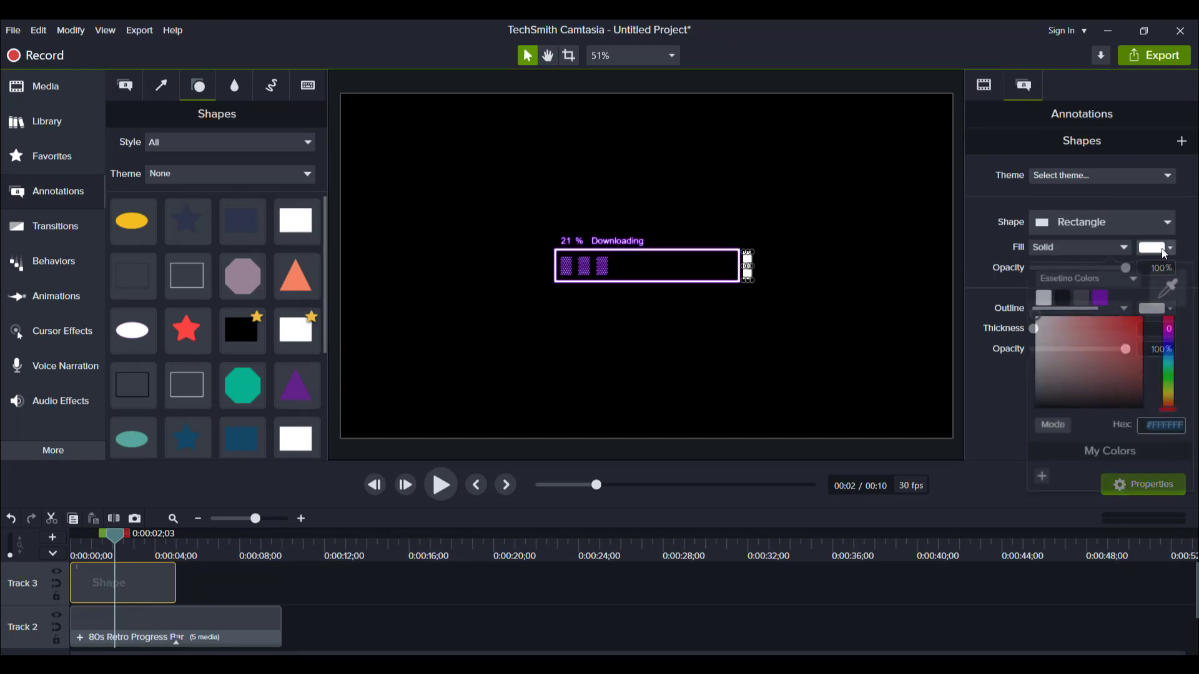
{"action": "left_click", "coordinate": [1164, 291]}
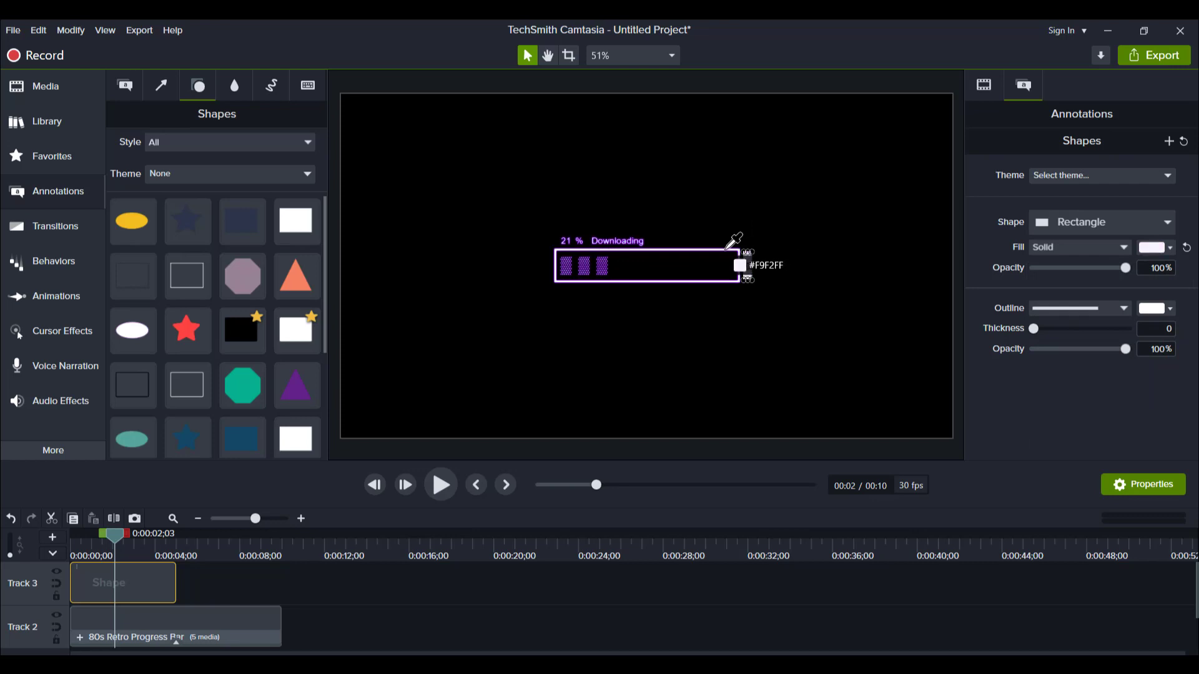
{"action": "left_click", "coordinate": [727, 249]}
{"action": "left_click", "coordinate": [957, 281]}
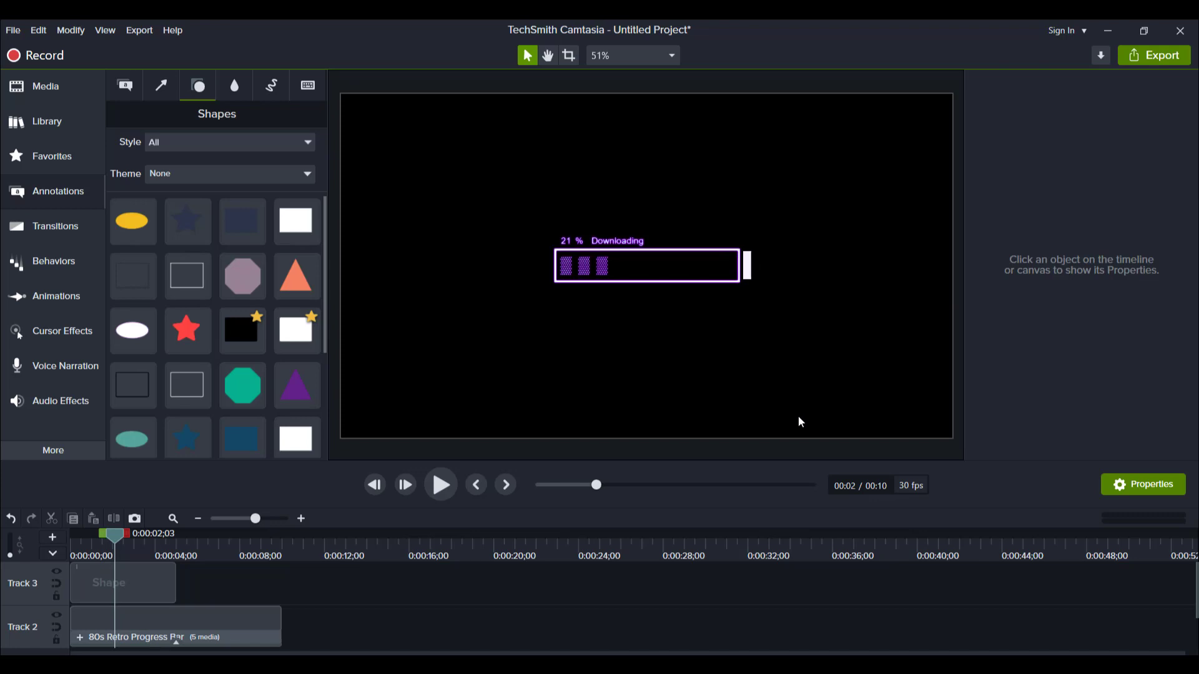
{"action": "left_click", "coordinate": [437, 489]}
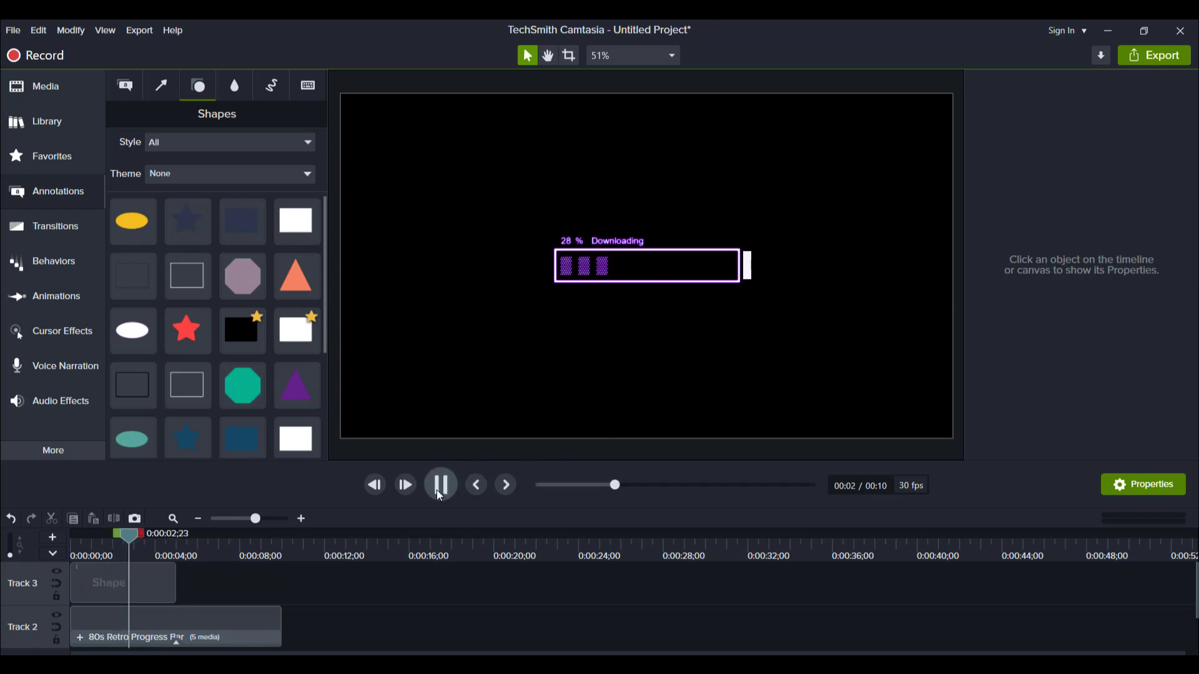
{"action": "left_click", "coordinate": [436, 489]}
Change the tip's fill to a lighter lavender (#E0C7F5).
{"action": "left_click", "coordinate": [156, 566]}
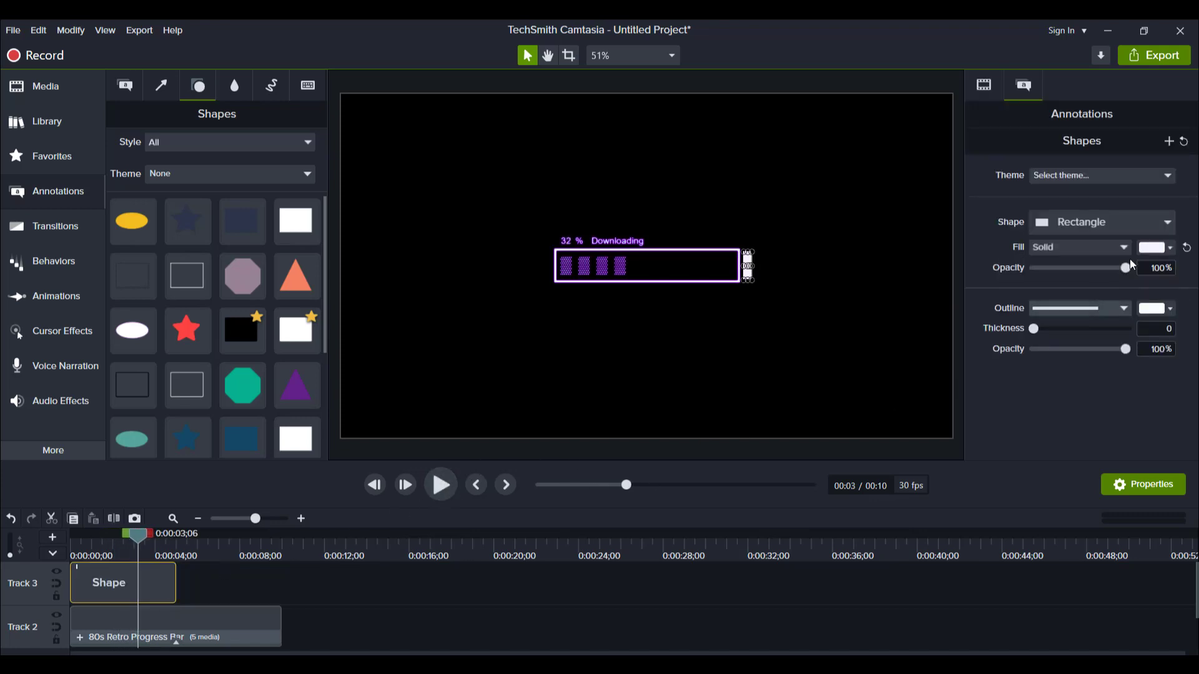
{"action": "left_click", "coordinate": [1171, 250]}
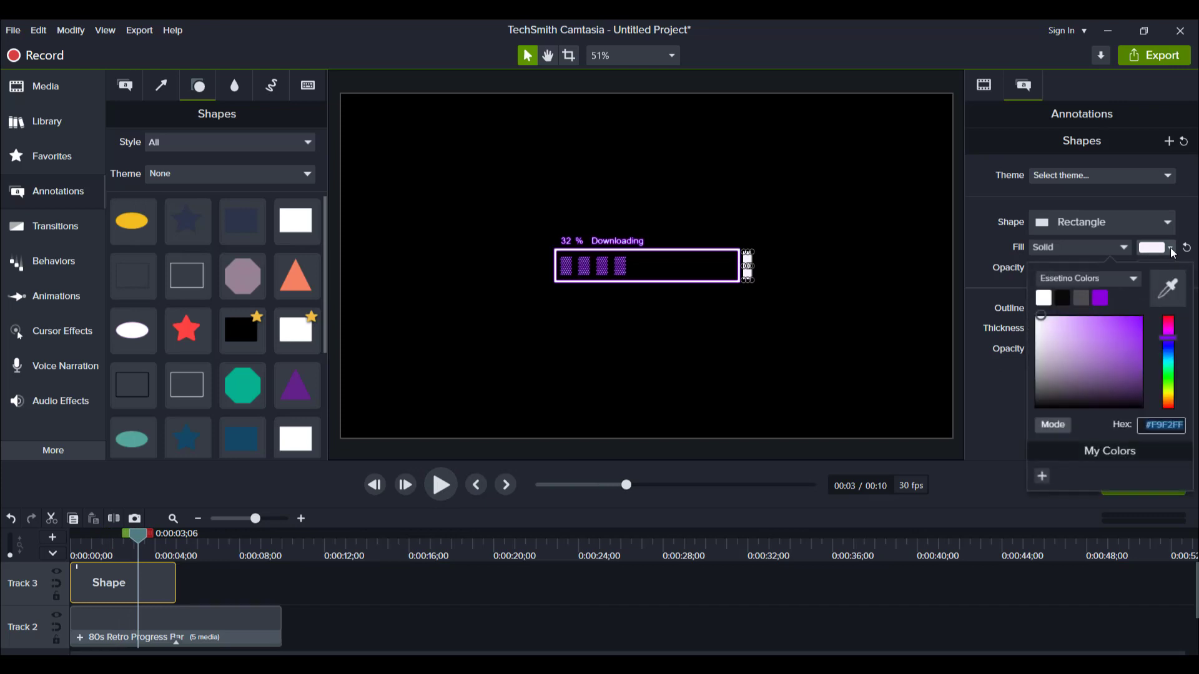
{"action": "left_click", "coordinate": [1075, 322]}
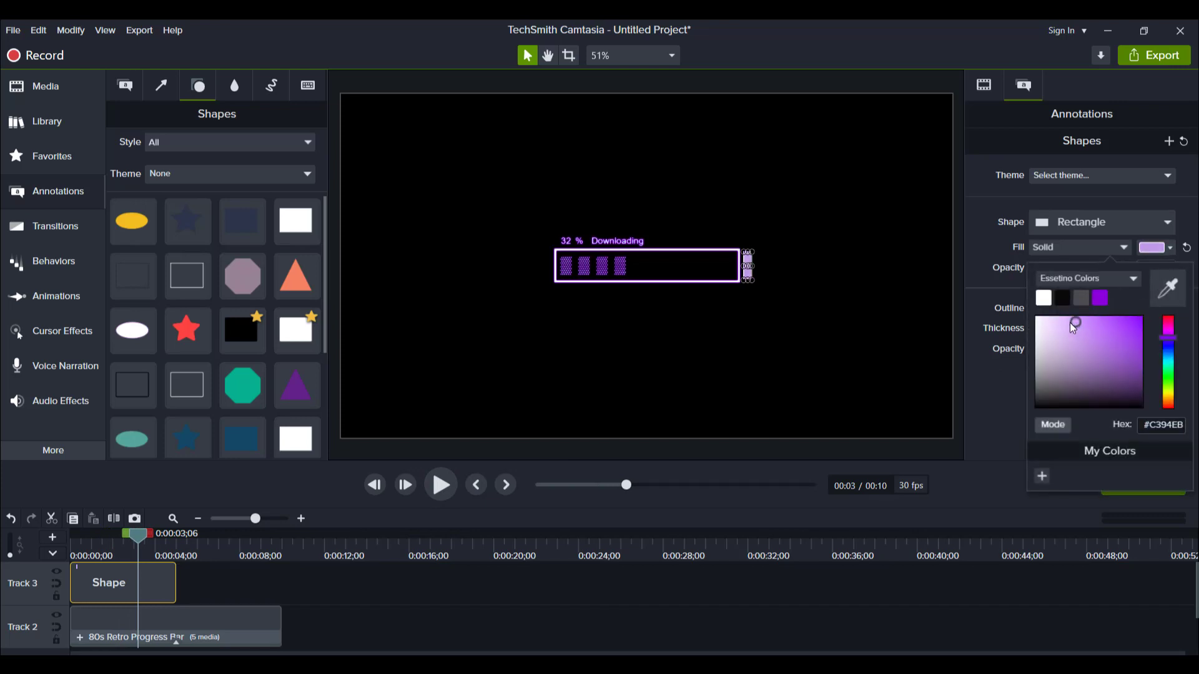
{"action": "left_click", "coordinate": [1065, 320]}
{"action": "left_click", "coordinate": [956, 299]}
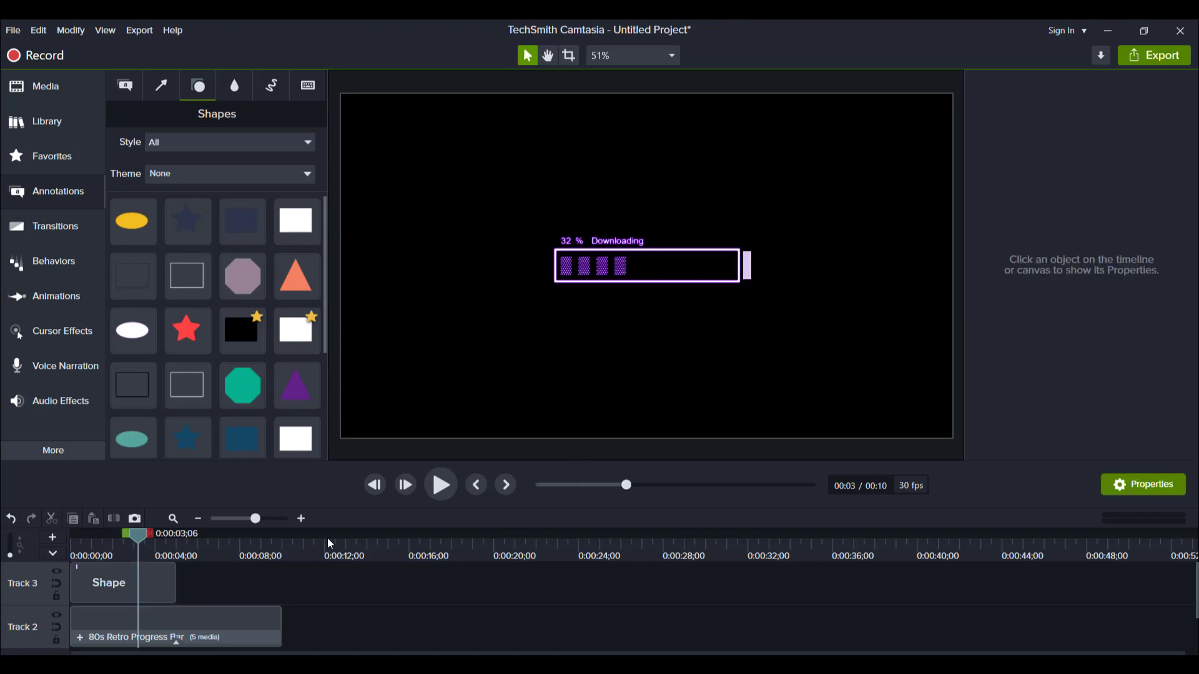
{"action": "key", "text": "ctrl+Home"}
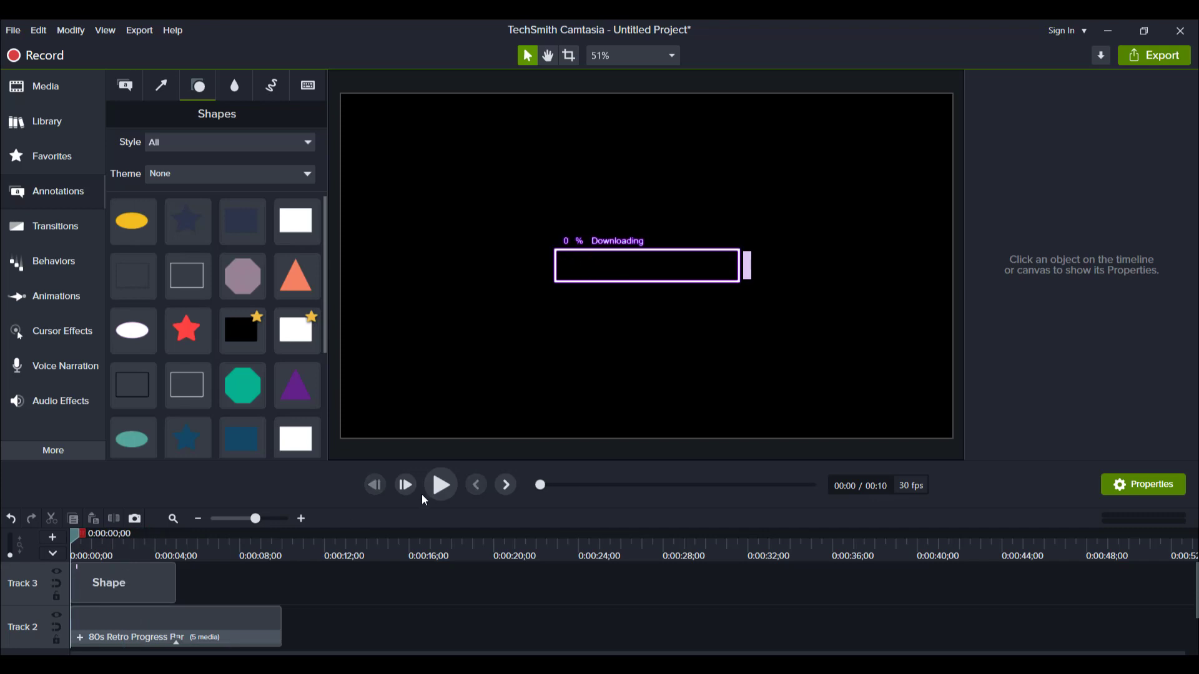
{"action": "left_click", "coordinate": [450, 483]}
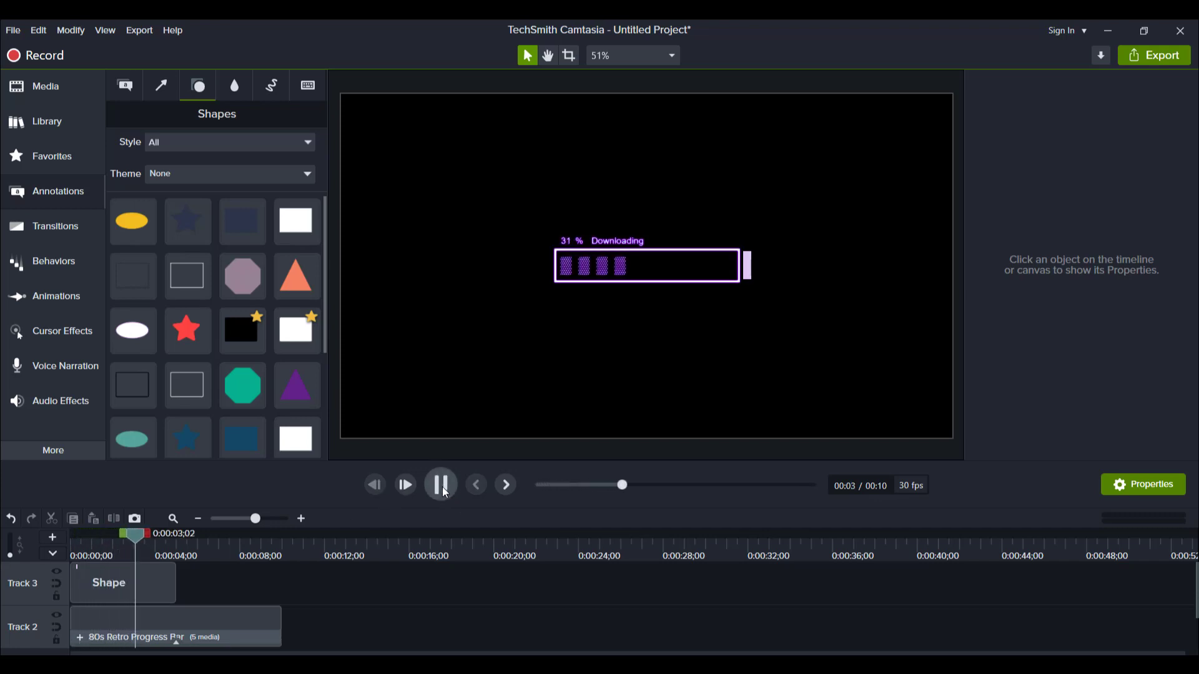
{"action": "left_click", "coordinate": [442, 487]}
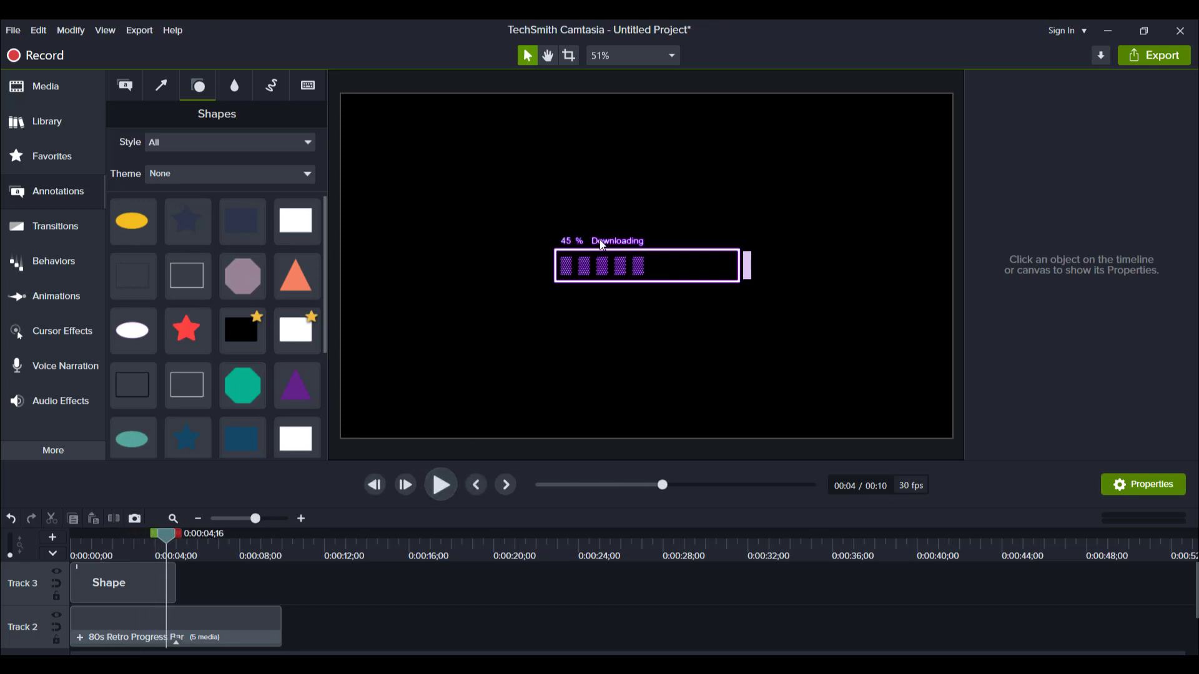
{"action": "left_click", "coordinate": [98, 542]}
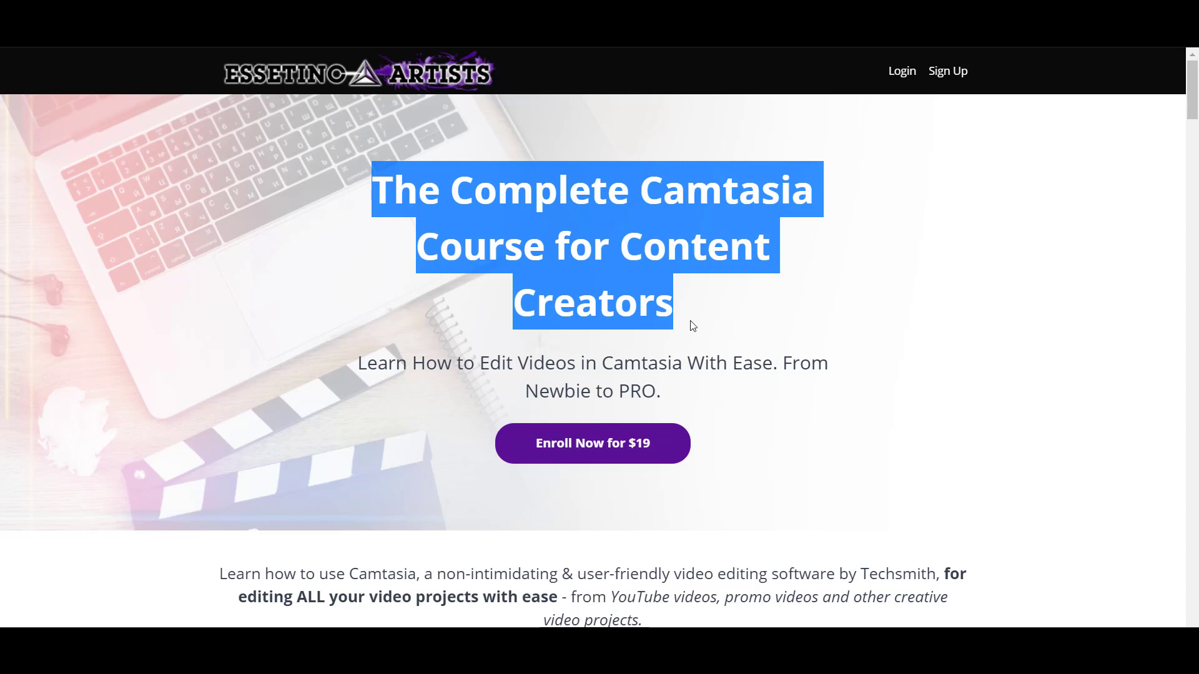
Clear the heading highlight and scroll the course page down to the Course Curriculum list.
{"action": "left_click", "coordinate": [752, 363]}
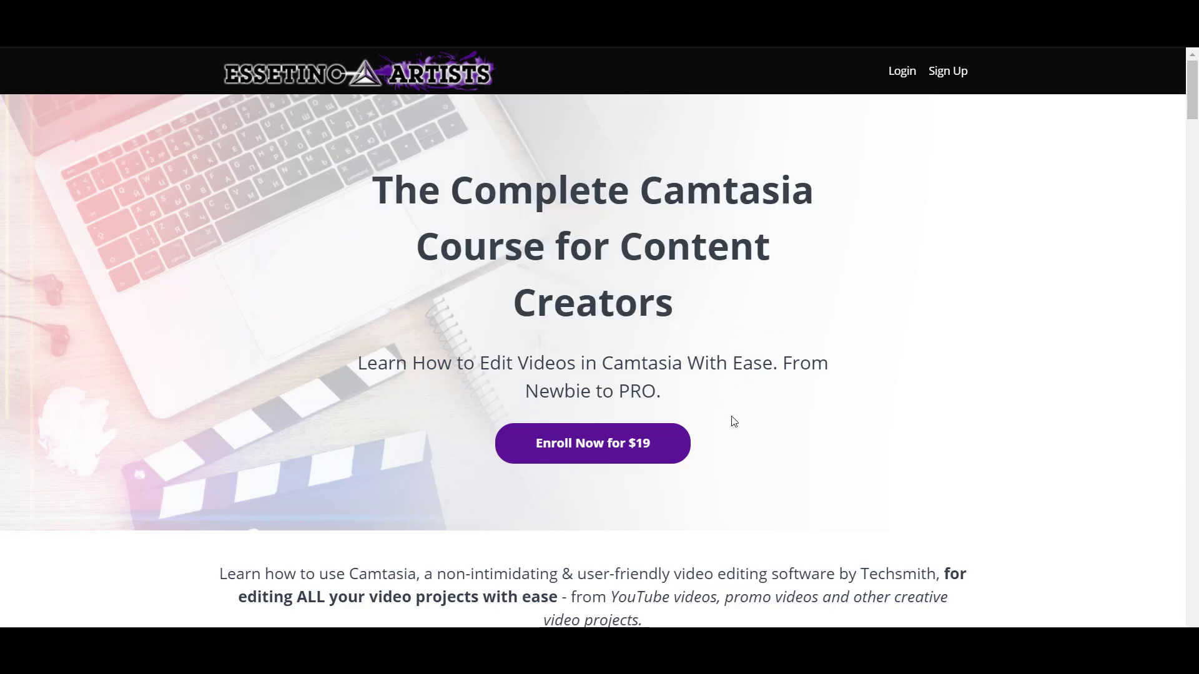
{"action": "scroll", "coordinate": [734, 421], "scroll_direction": "down", "scroll_amount": 7}
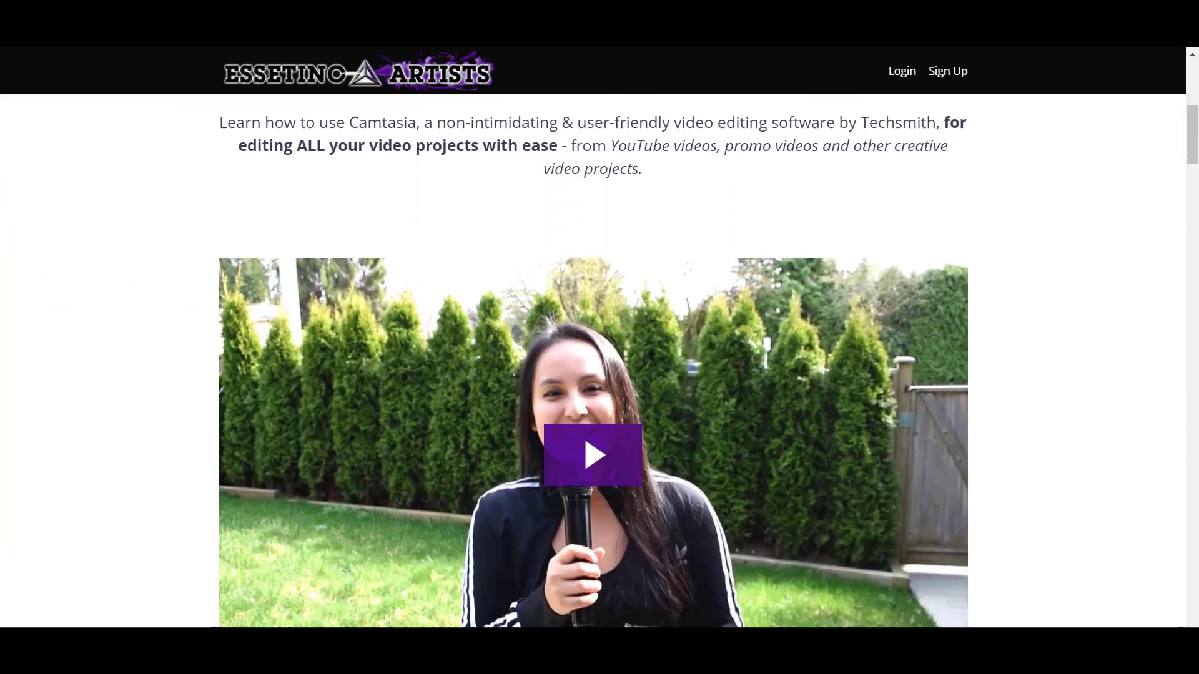
{"action": "scroll", "coordinate": [732, 416], "scroll_direction": "down", "scroll_amount": 5}
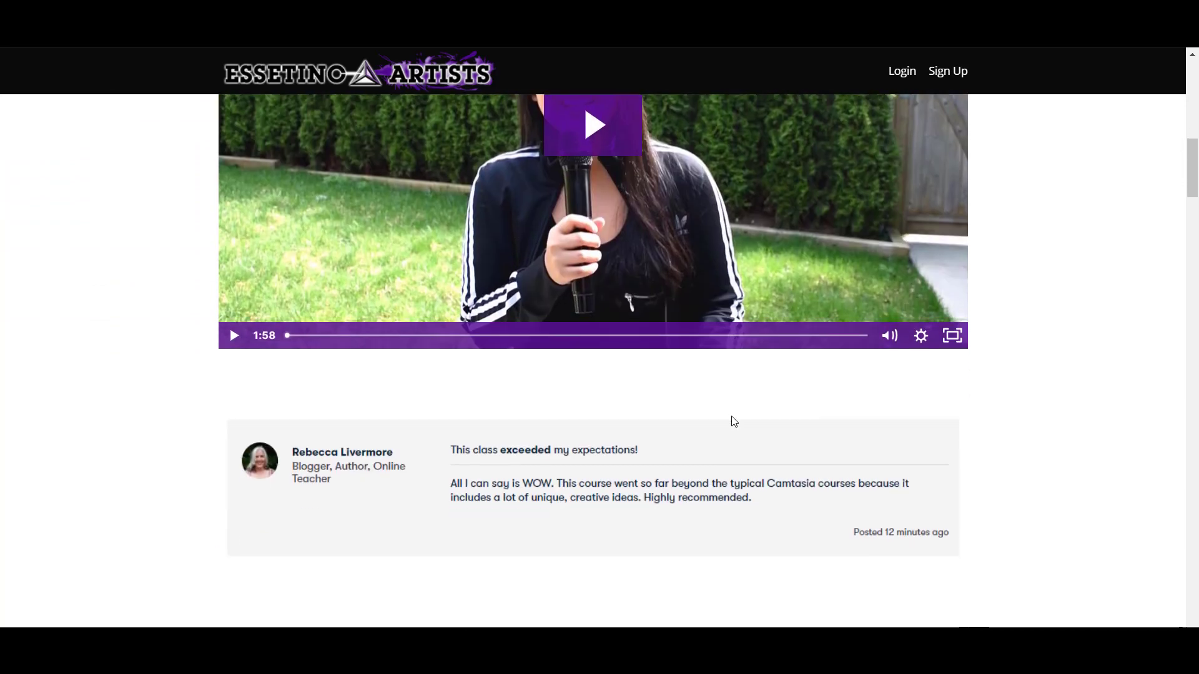
{"action": "scroll", "coordinate": [731, 416], "scroll_direction": "down", "scroll_amount": 5}
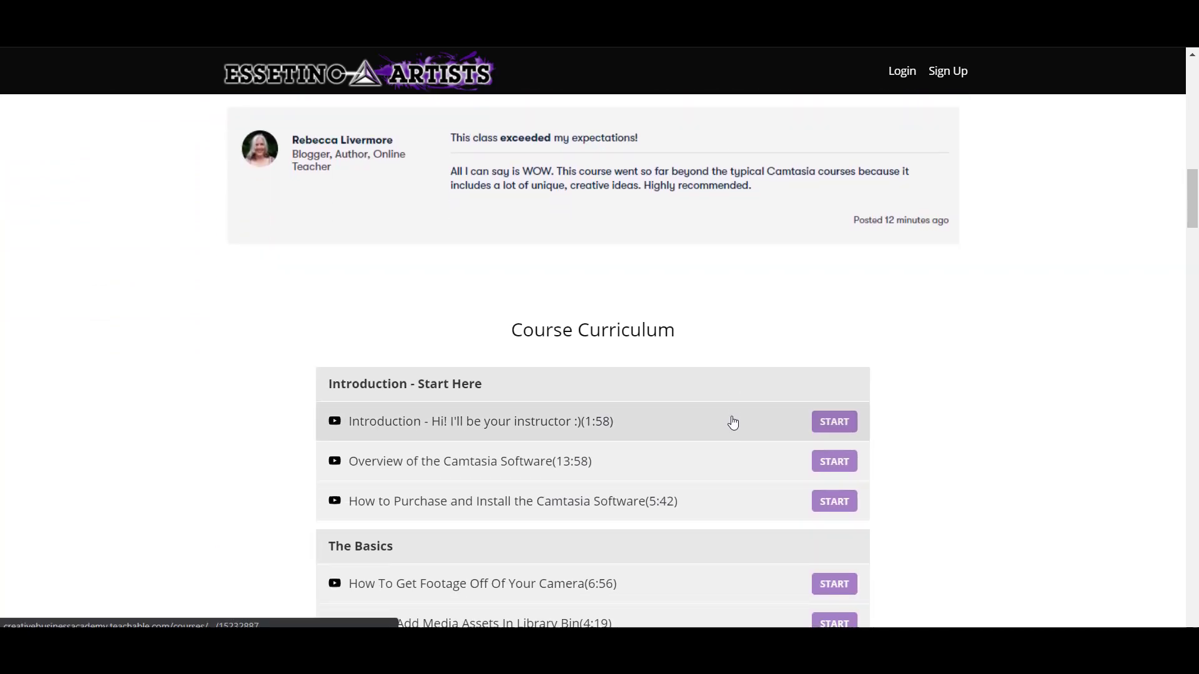
{"action": "scroll", "coordinate": [732, 422], "scroll_direction": "down", "scroll_amount": 7}
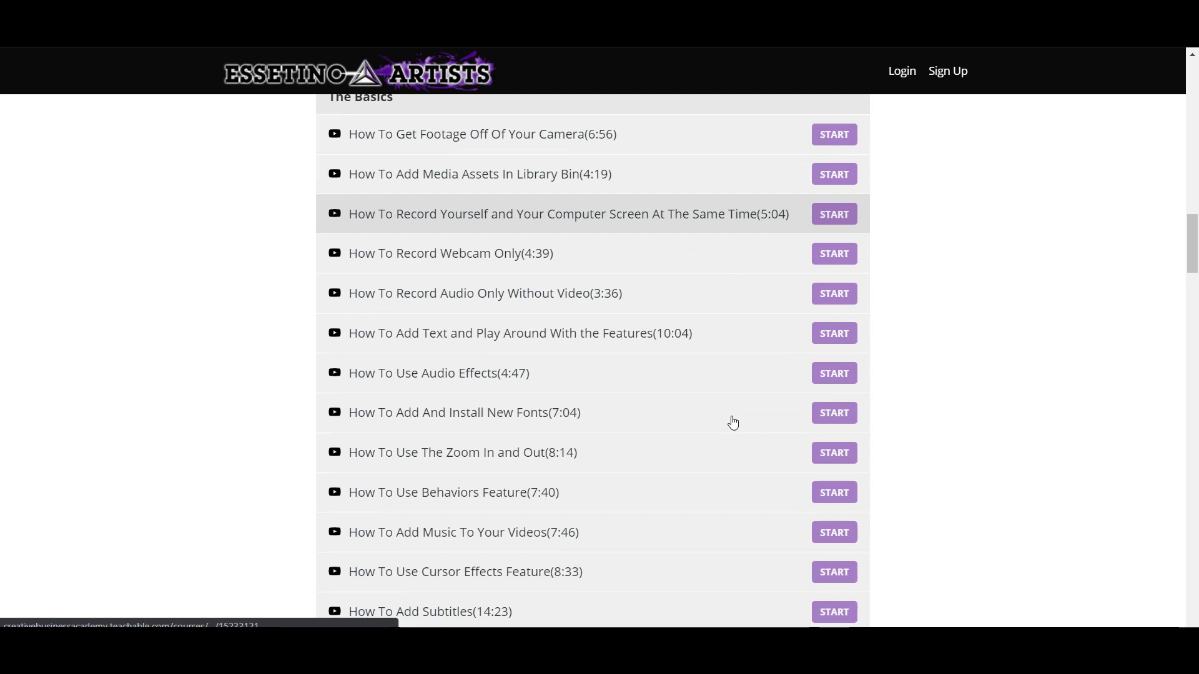
{"action": "scroll", "coordinate": [732, 424], "scroll_direction": "down", "scroll_amount": 8}
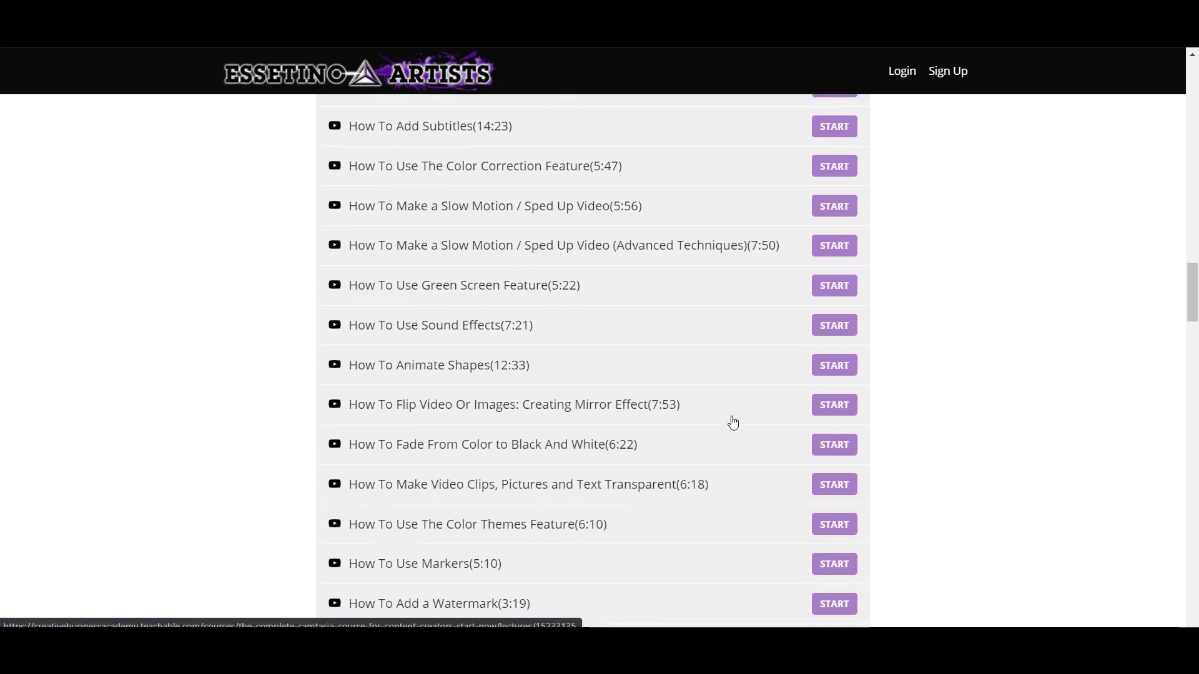
{"action": "scroll", "coordinate": [733, 423], "scroll_direction": "down", "scroll_amount": 5}
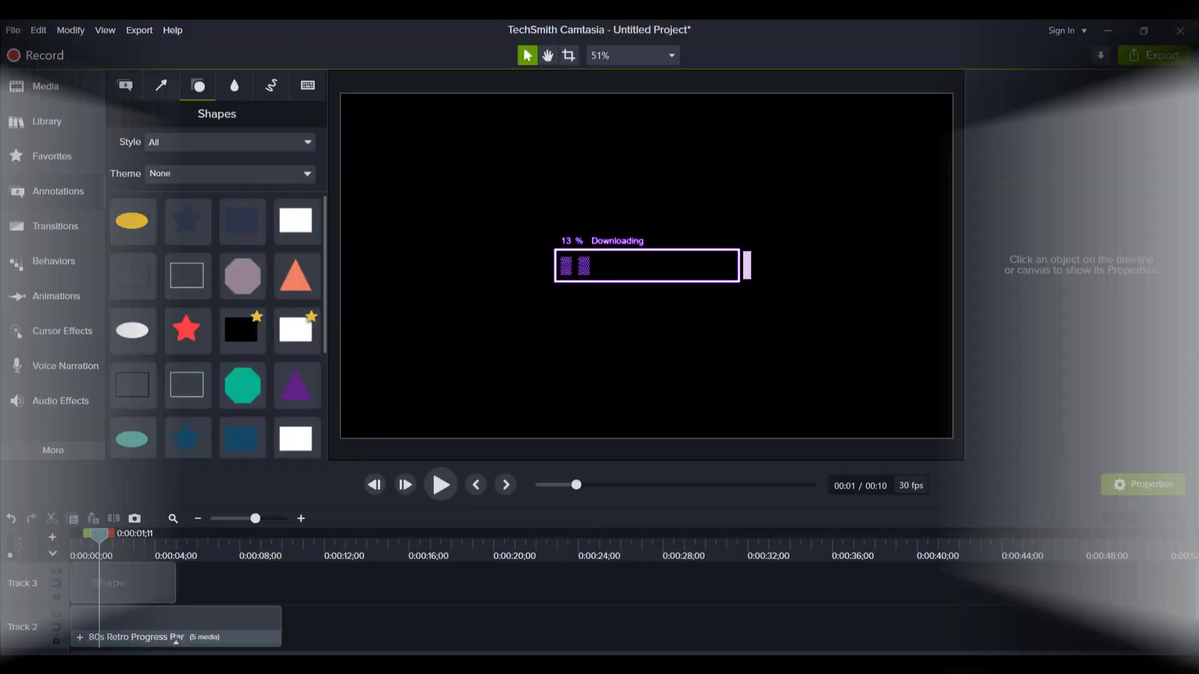